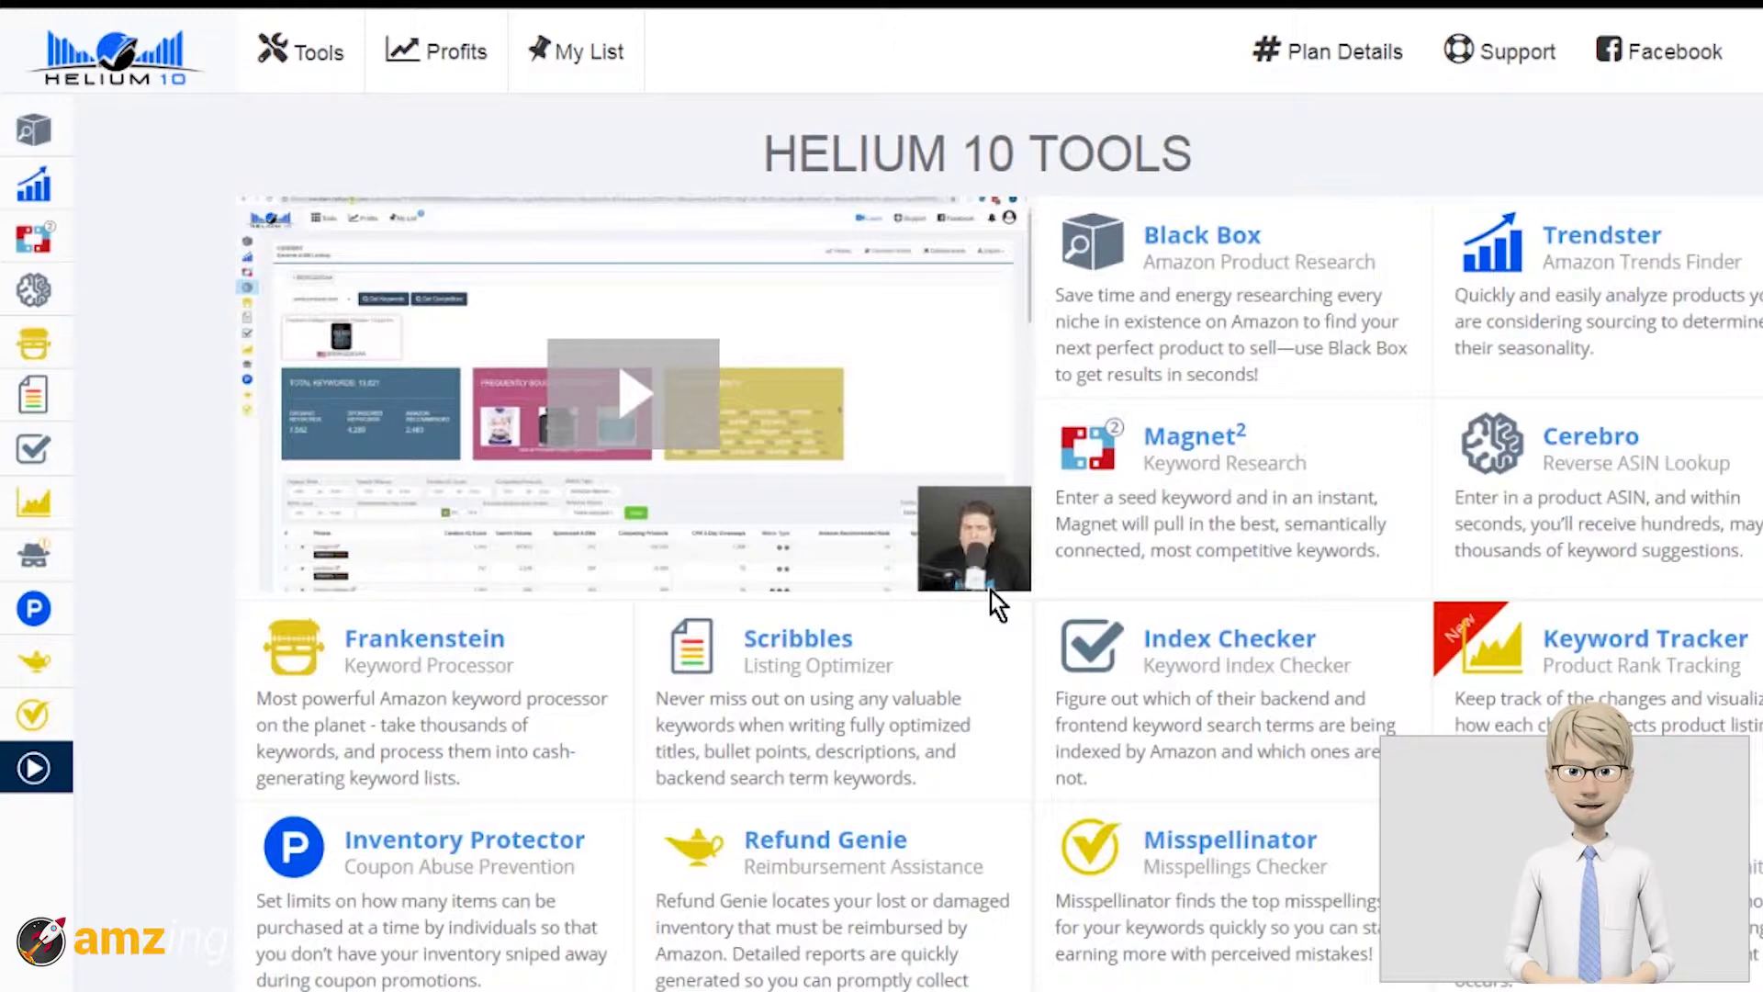
pyautogui.moveTo(46, 143)
pyautogui.click(736, 392)
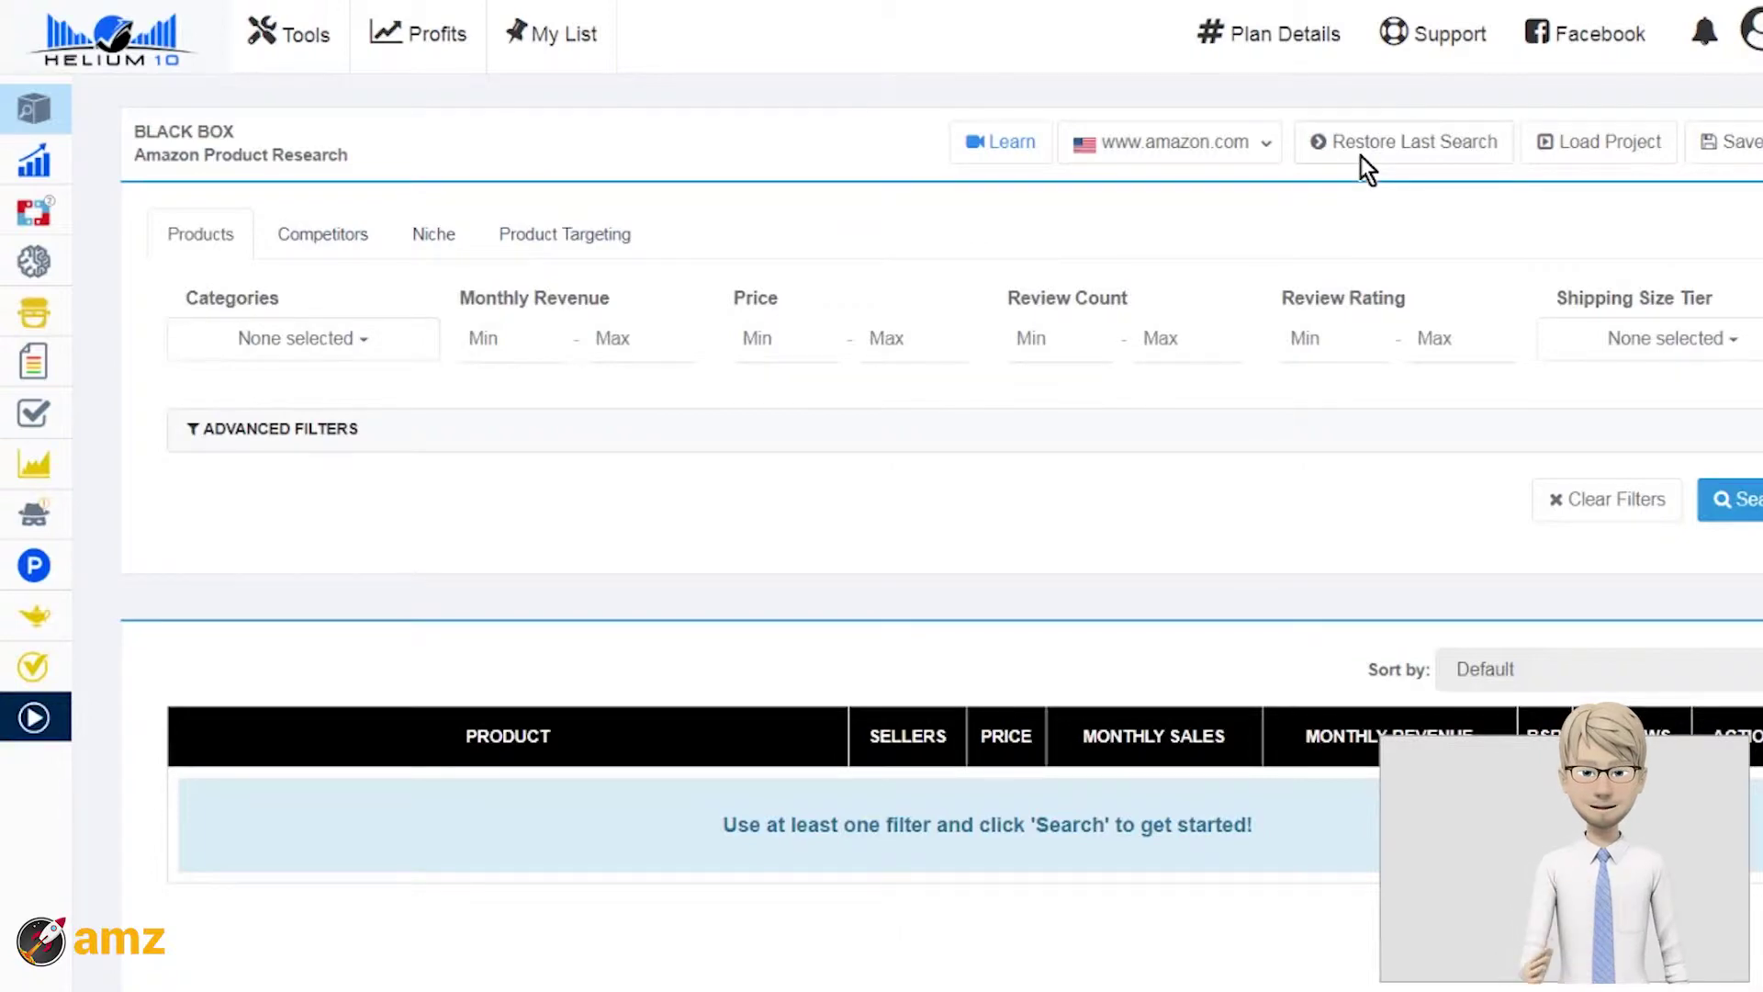
pyautogui.click(1271, 147)
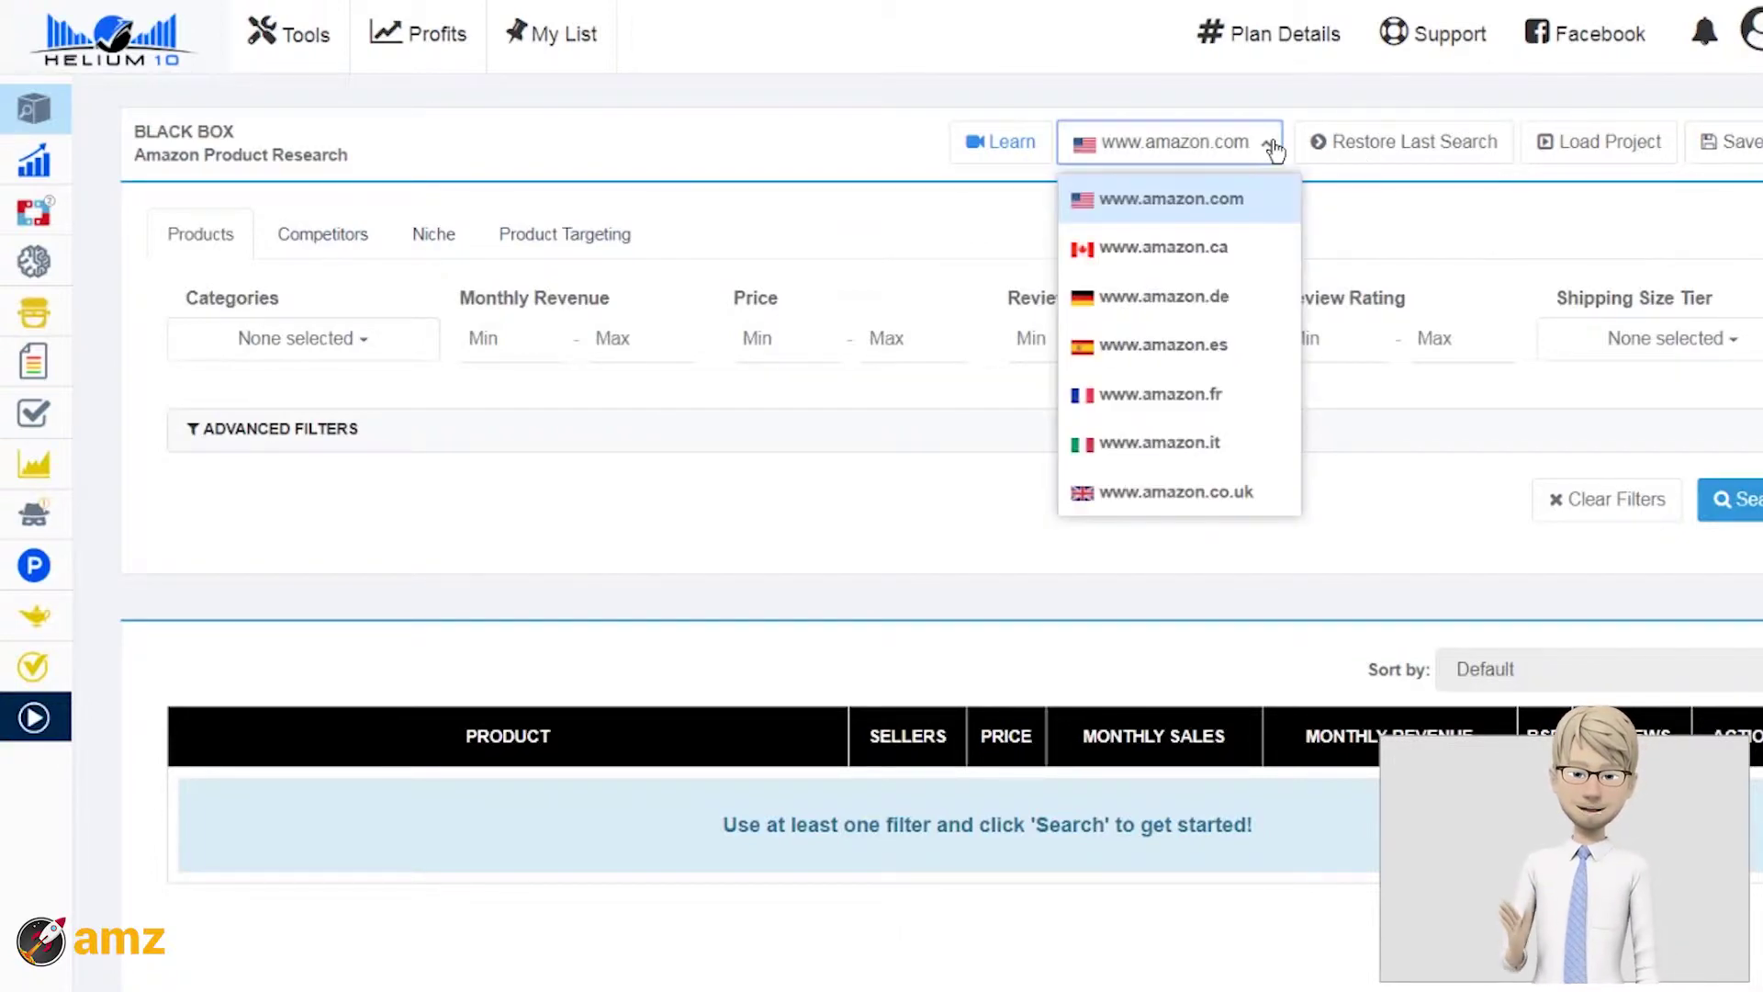
pyautogui.click(1155, 411)
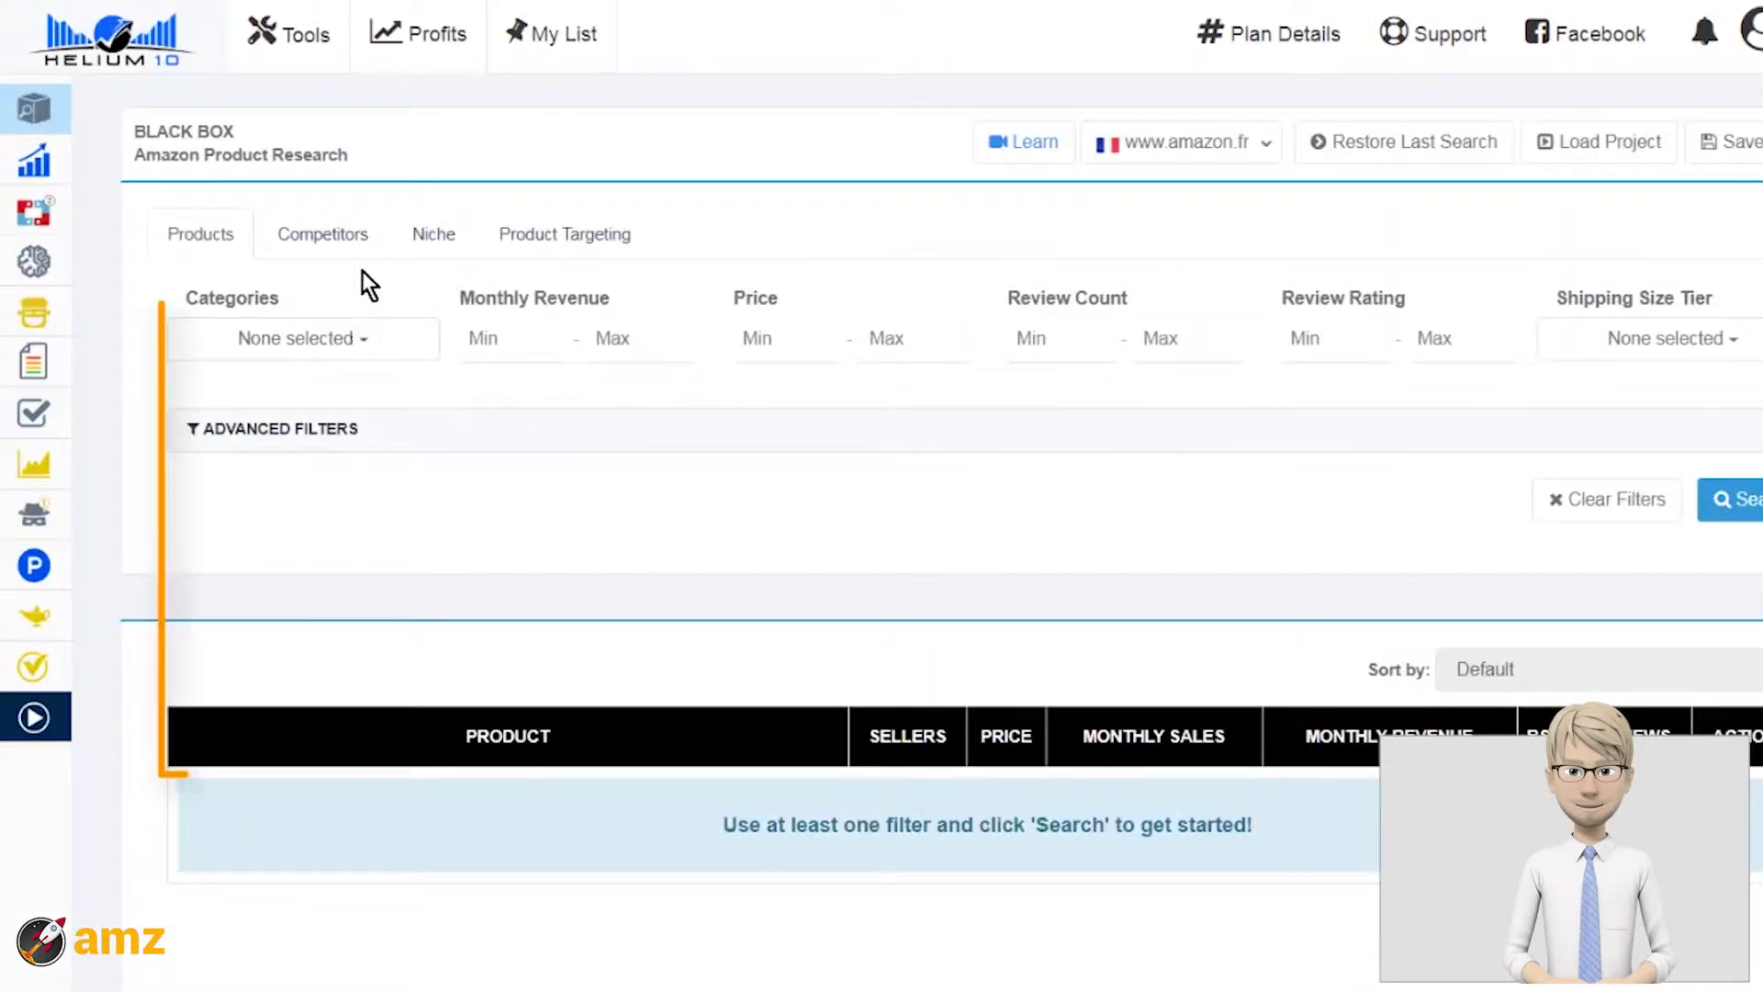
# Step: Filter products by the Bébé & Puériculture category, with a minimum review rating of 4.5 and minimum monthly revenue of 10000
pyautogui.click(356, 350)
pyautogui.click(276, 449)
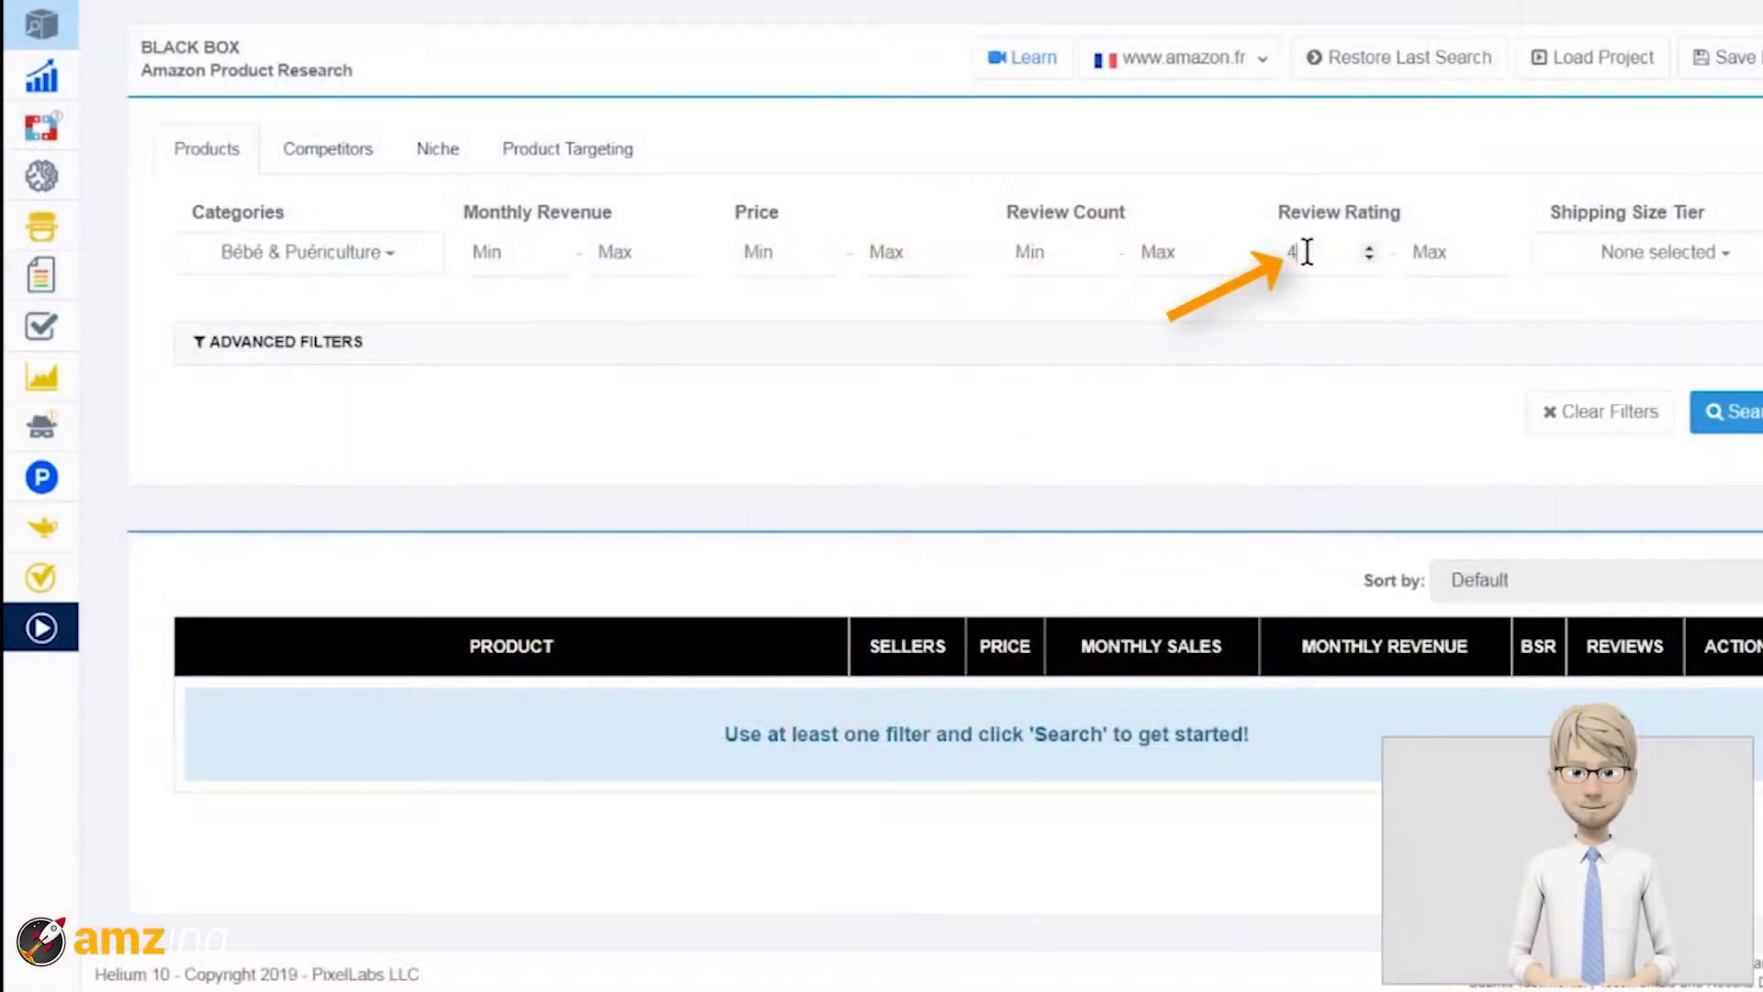
pyautogui.write('4.5')
pyautogui.click(482, 255)
pyautogui.write('10000')
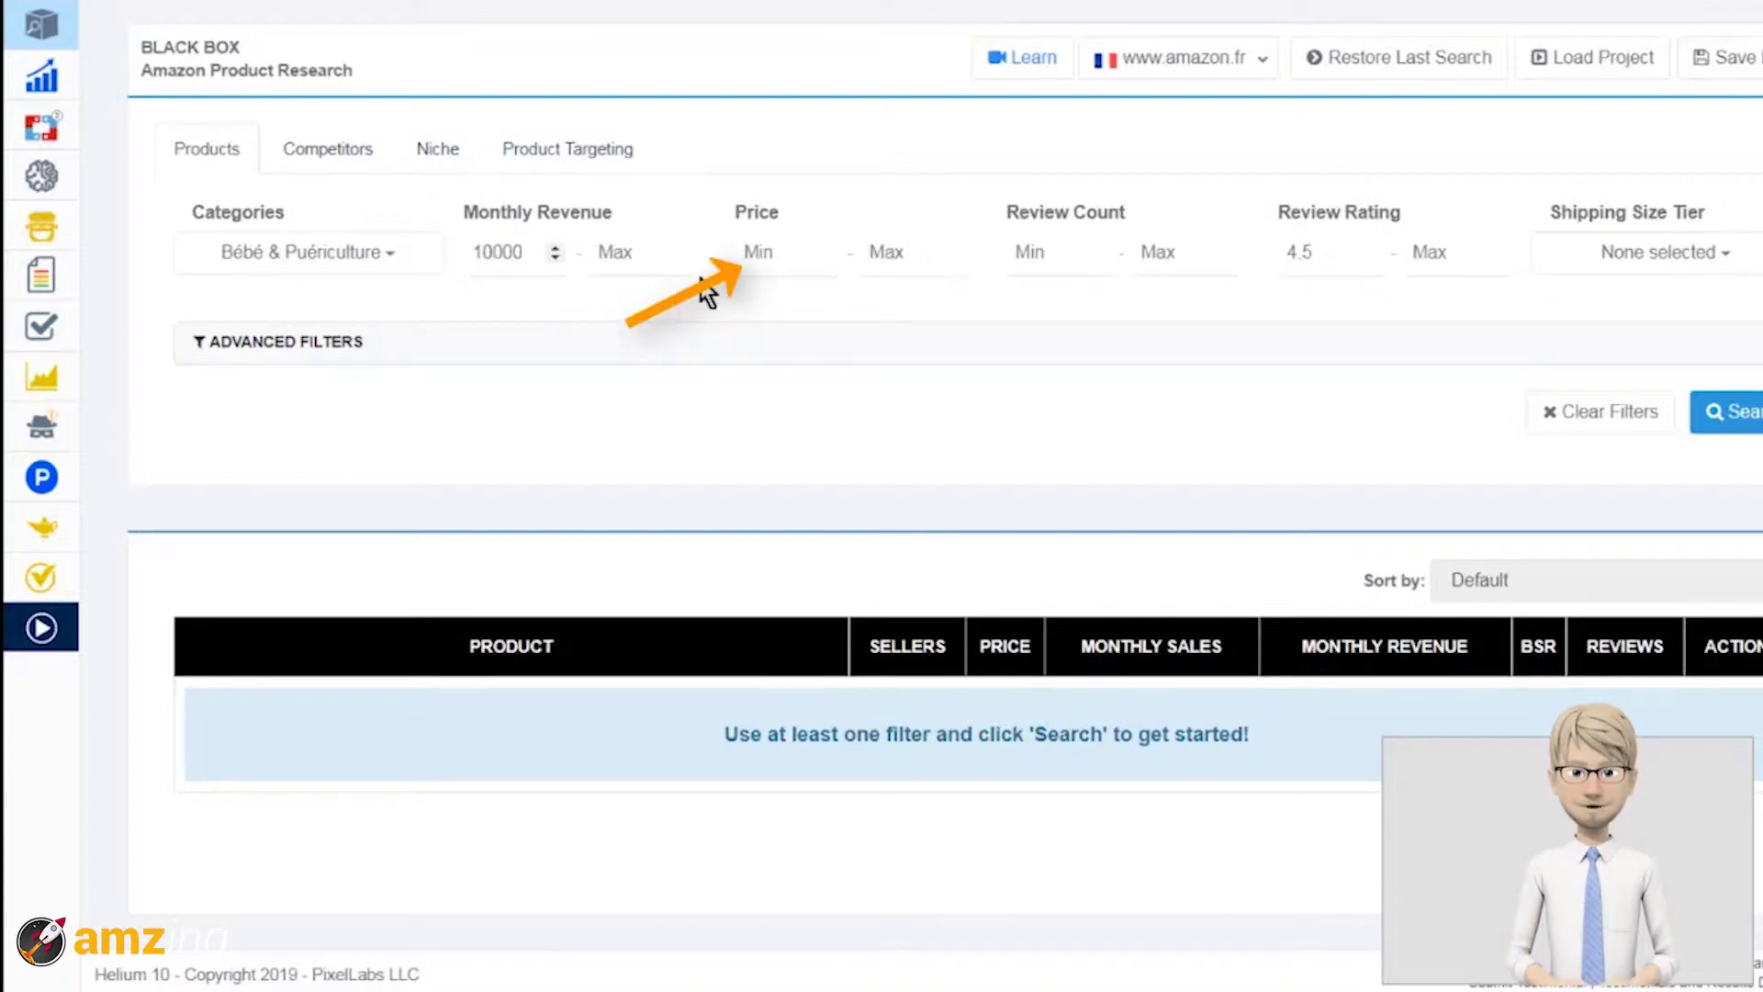
# Step: Set the price filter to a range of 25 to 50
pyautogui.click(748, 252)
pyautogui.write('25')
pyautogui.press('Tab')
pyautogui.write('50')
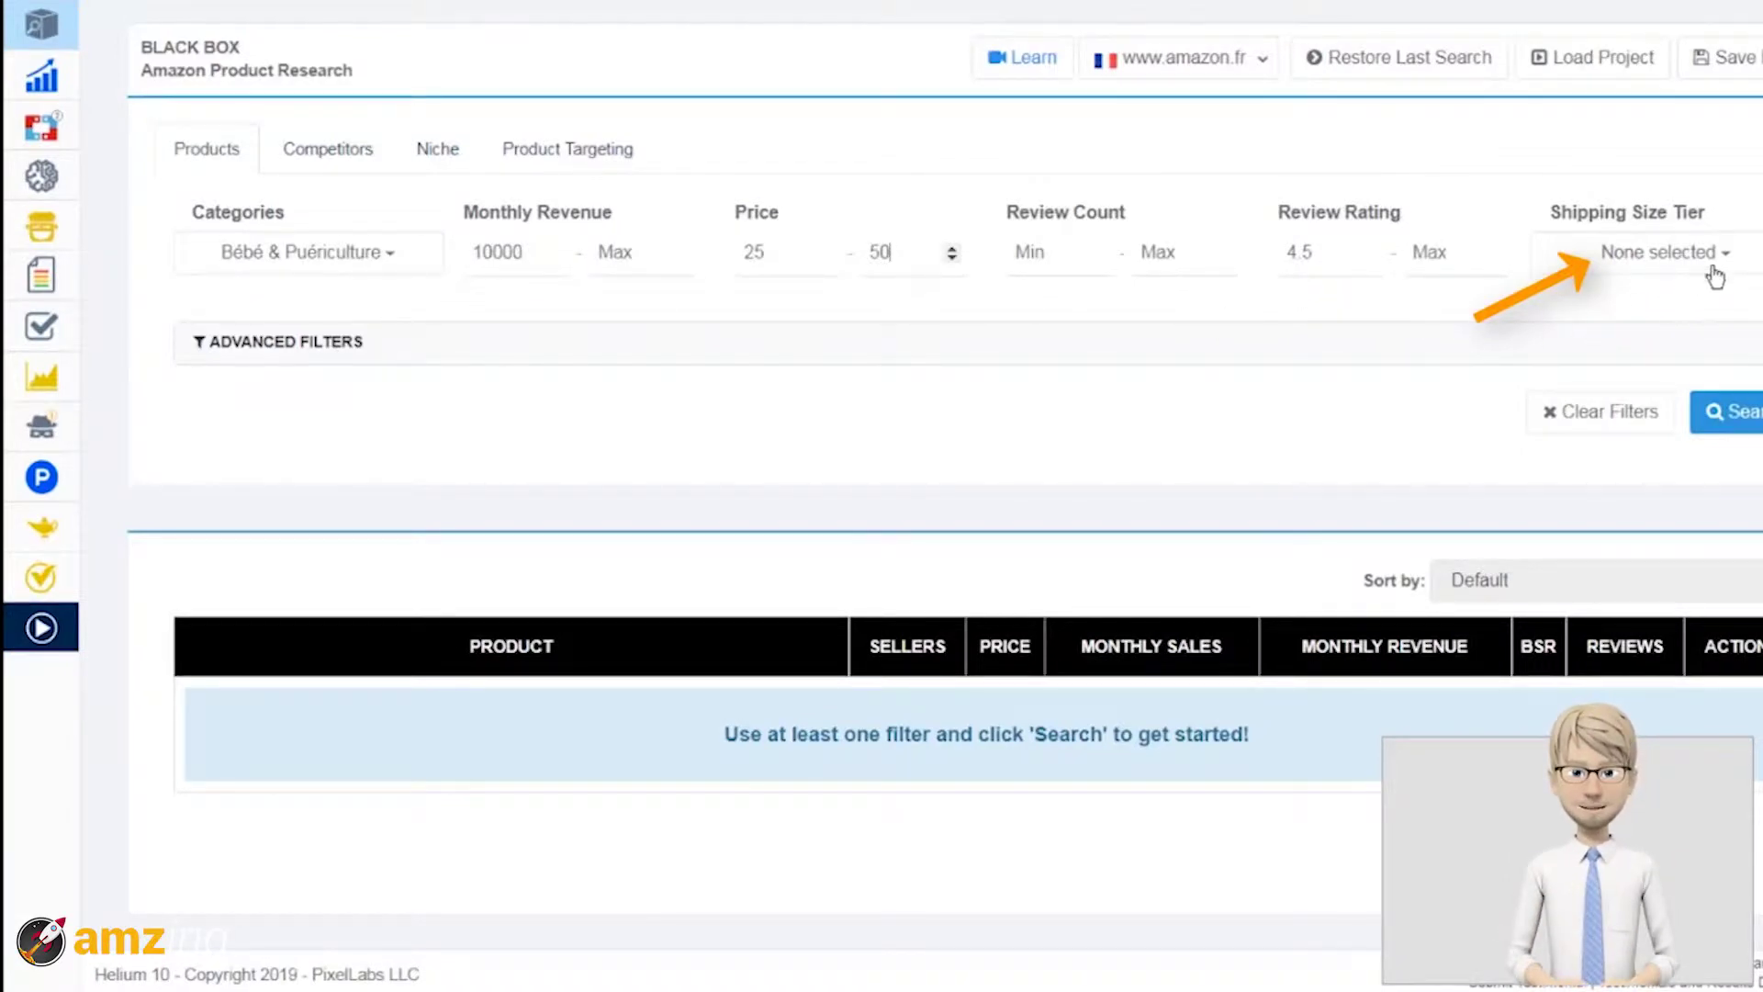
# Step: Restrict the shipping size tier to Small Standard-Size and Large Standard-Size, and run the product search
pyautogui.click(1685, 257)
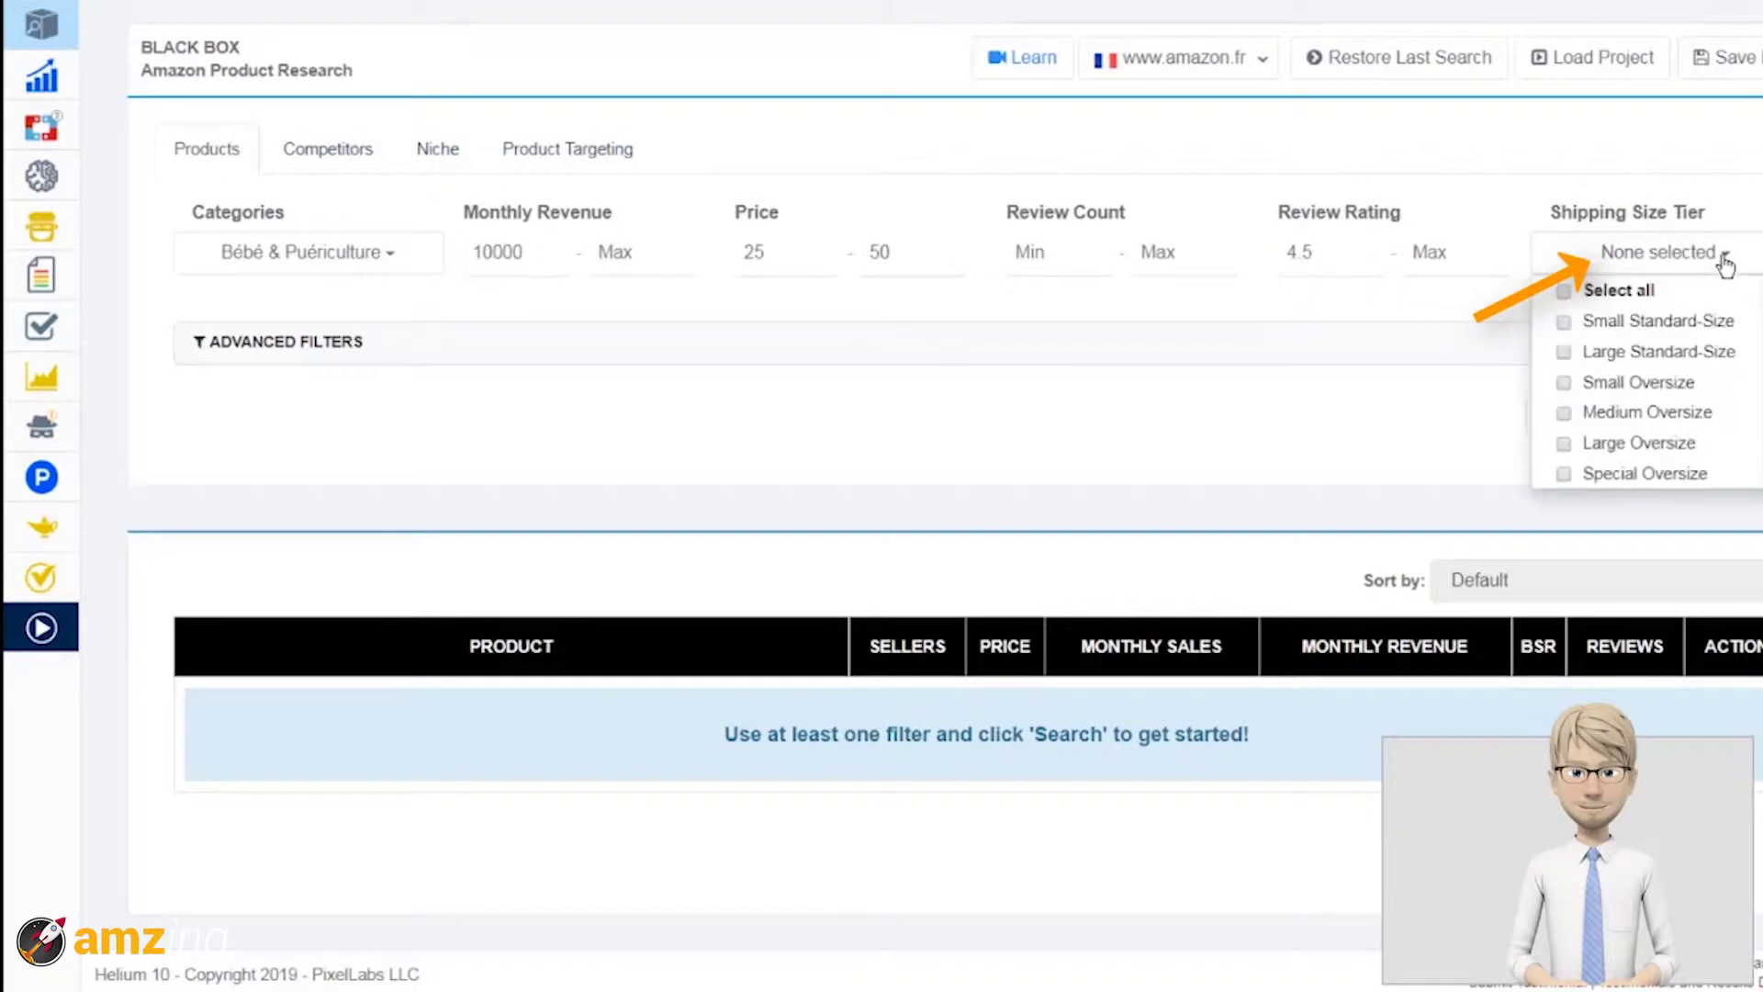
pyautogui.click(1623, 324)
pyautogui.click(1653, 352)
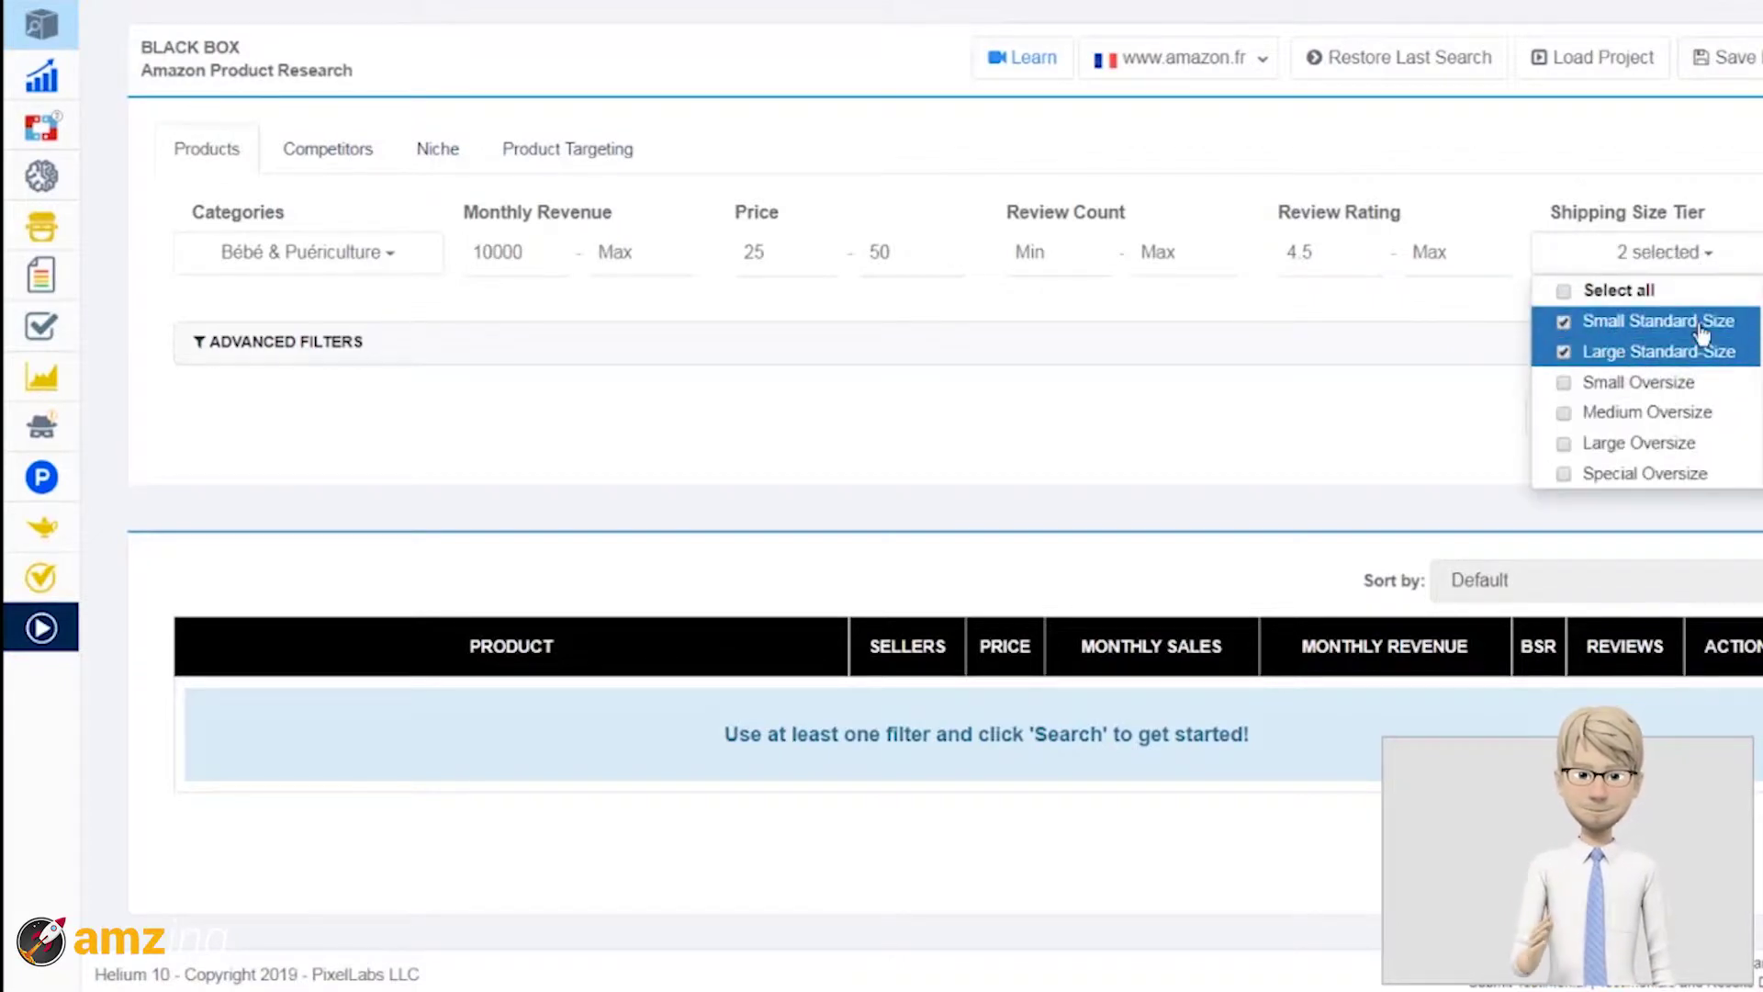
pyautogui.click(1717, 415)
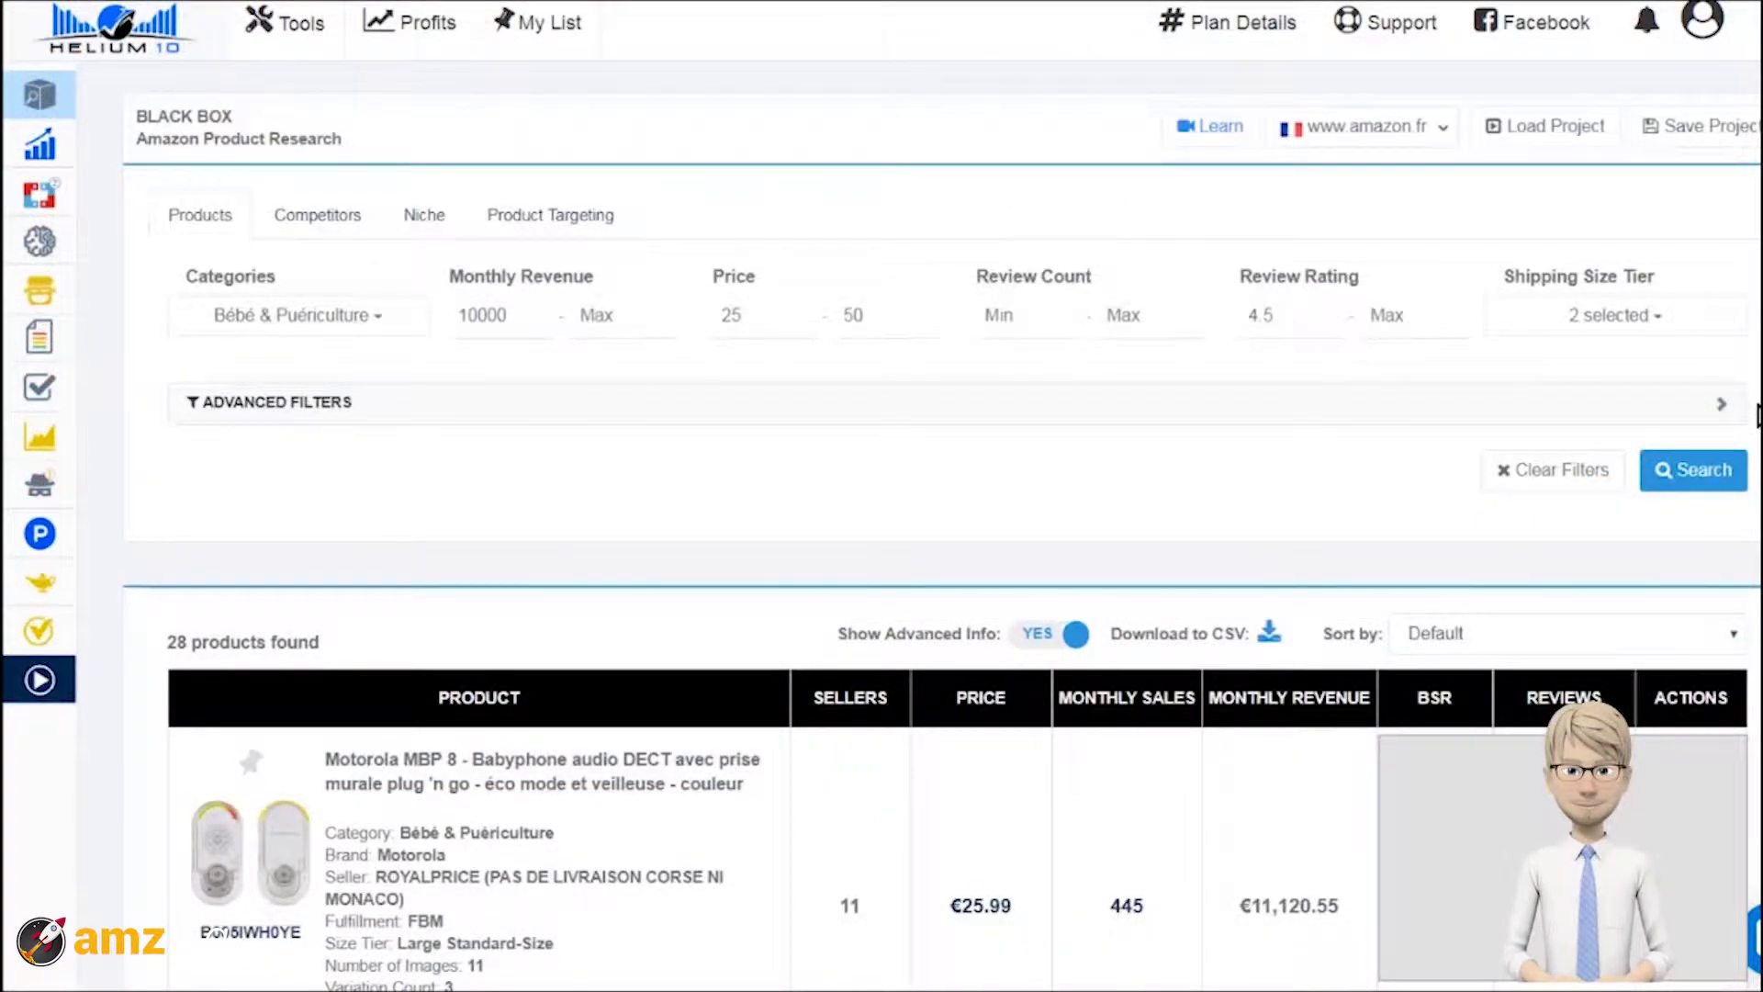
# Step: Review the listed baby products, comparing their sellers, prices, monthly sales, revenue and review ratings
pyautogui.scroll(-7, 1758, 414)
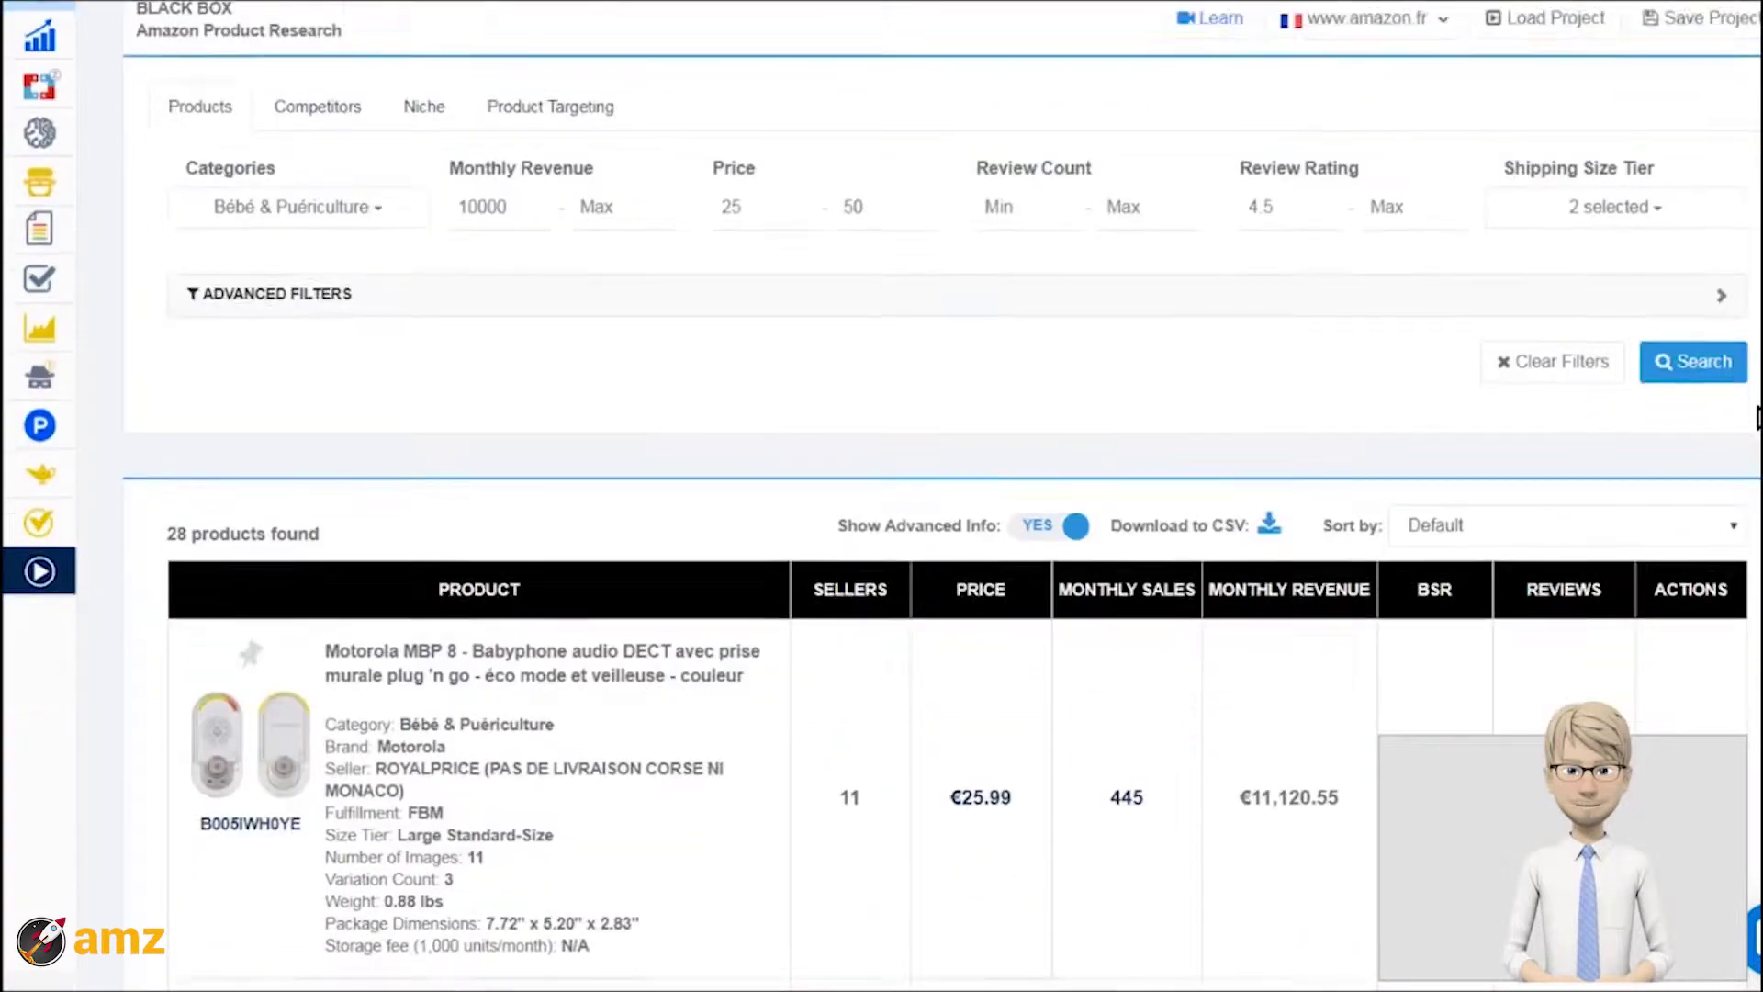
pyautogui.scroll(-8, 1744, 427)
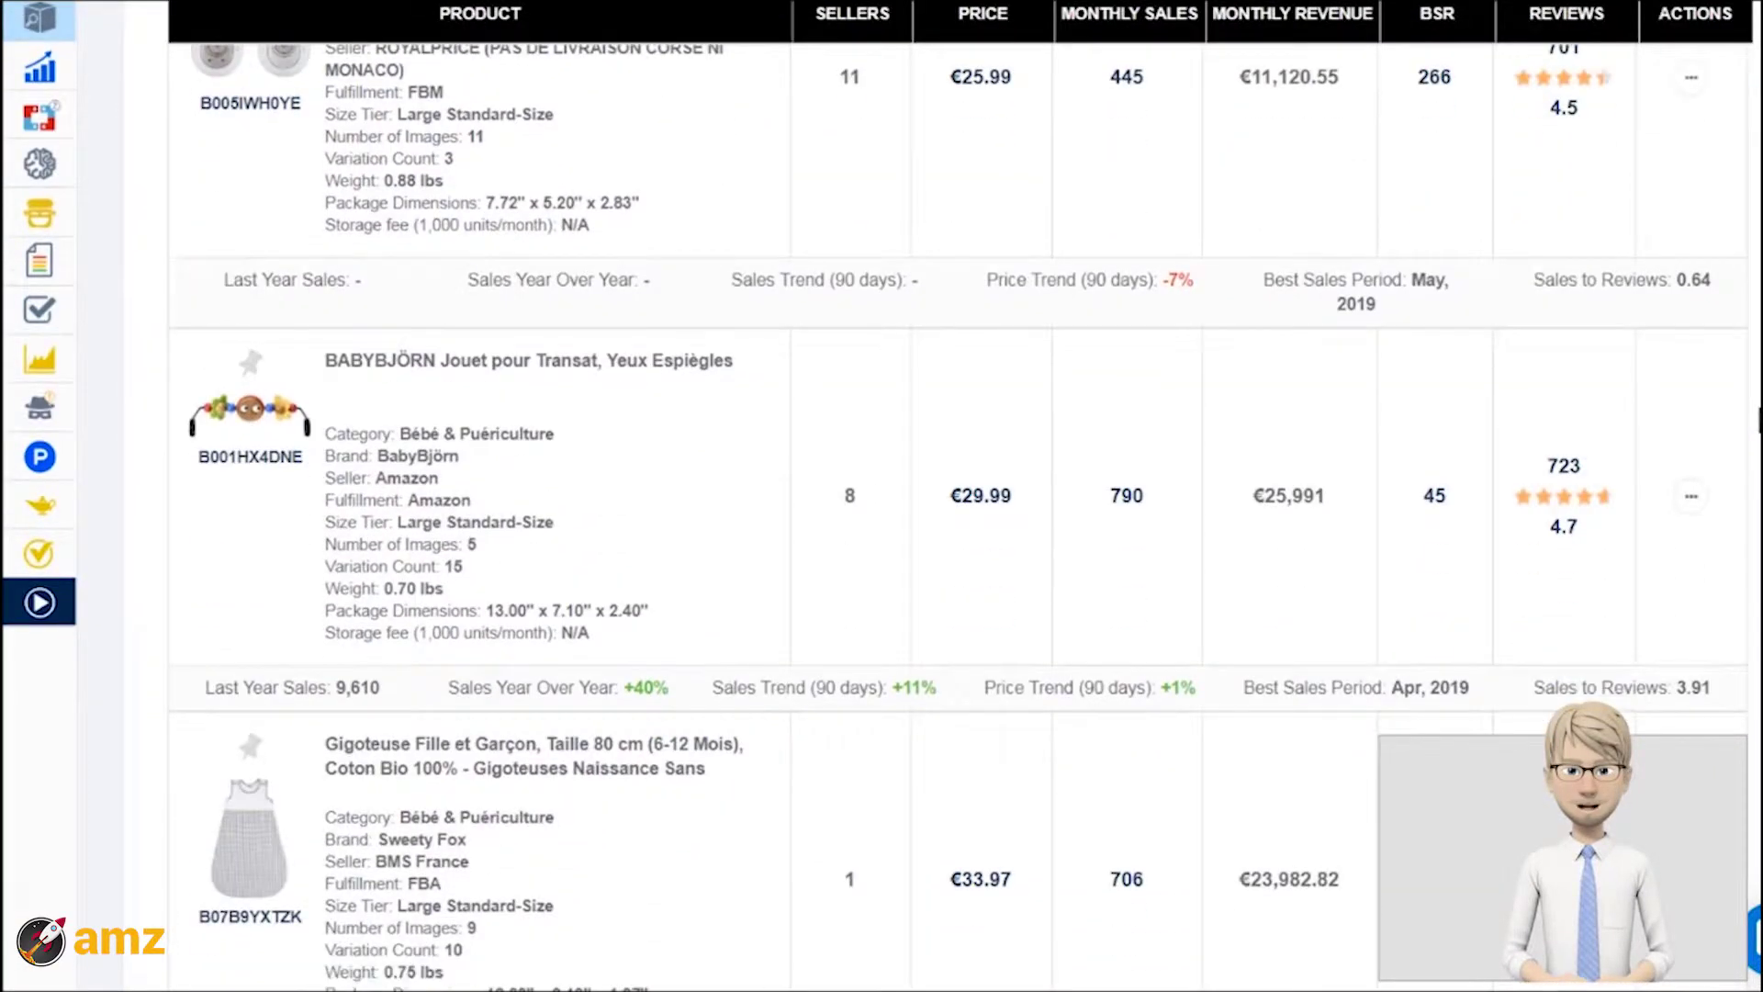
pyautogui.scroll(-7, 1744, 427)
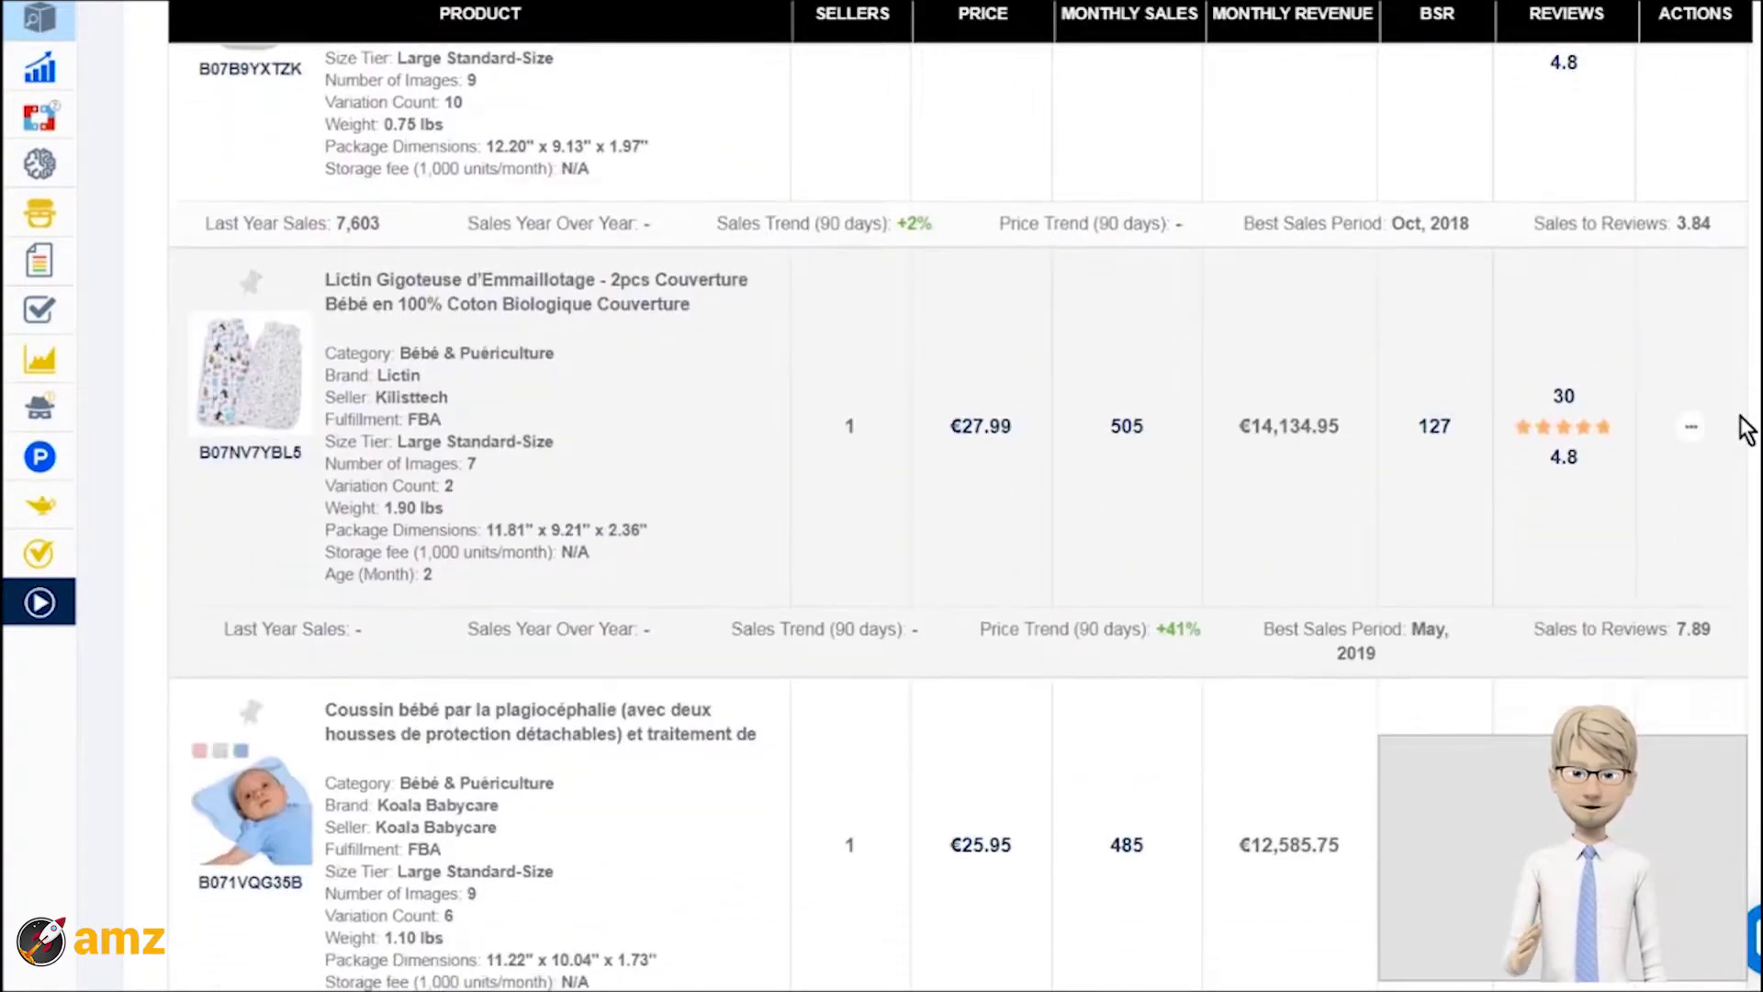
pyautogui.scroll(-4, 1740, 427)
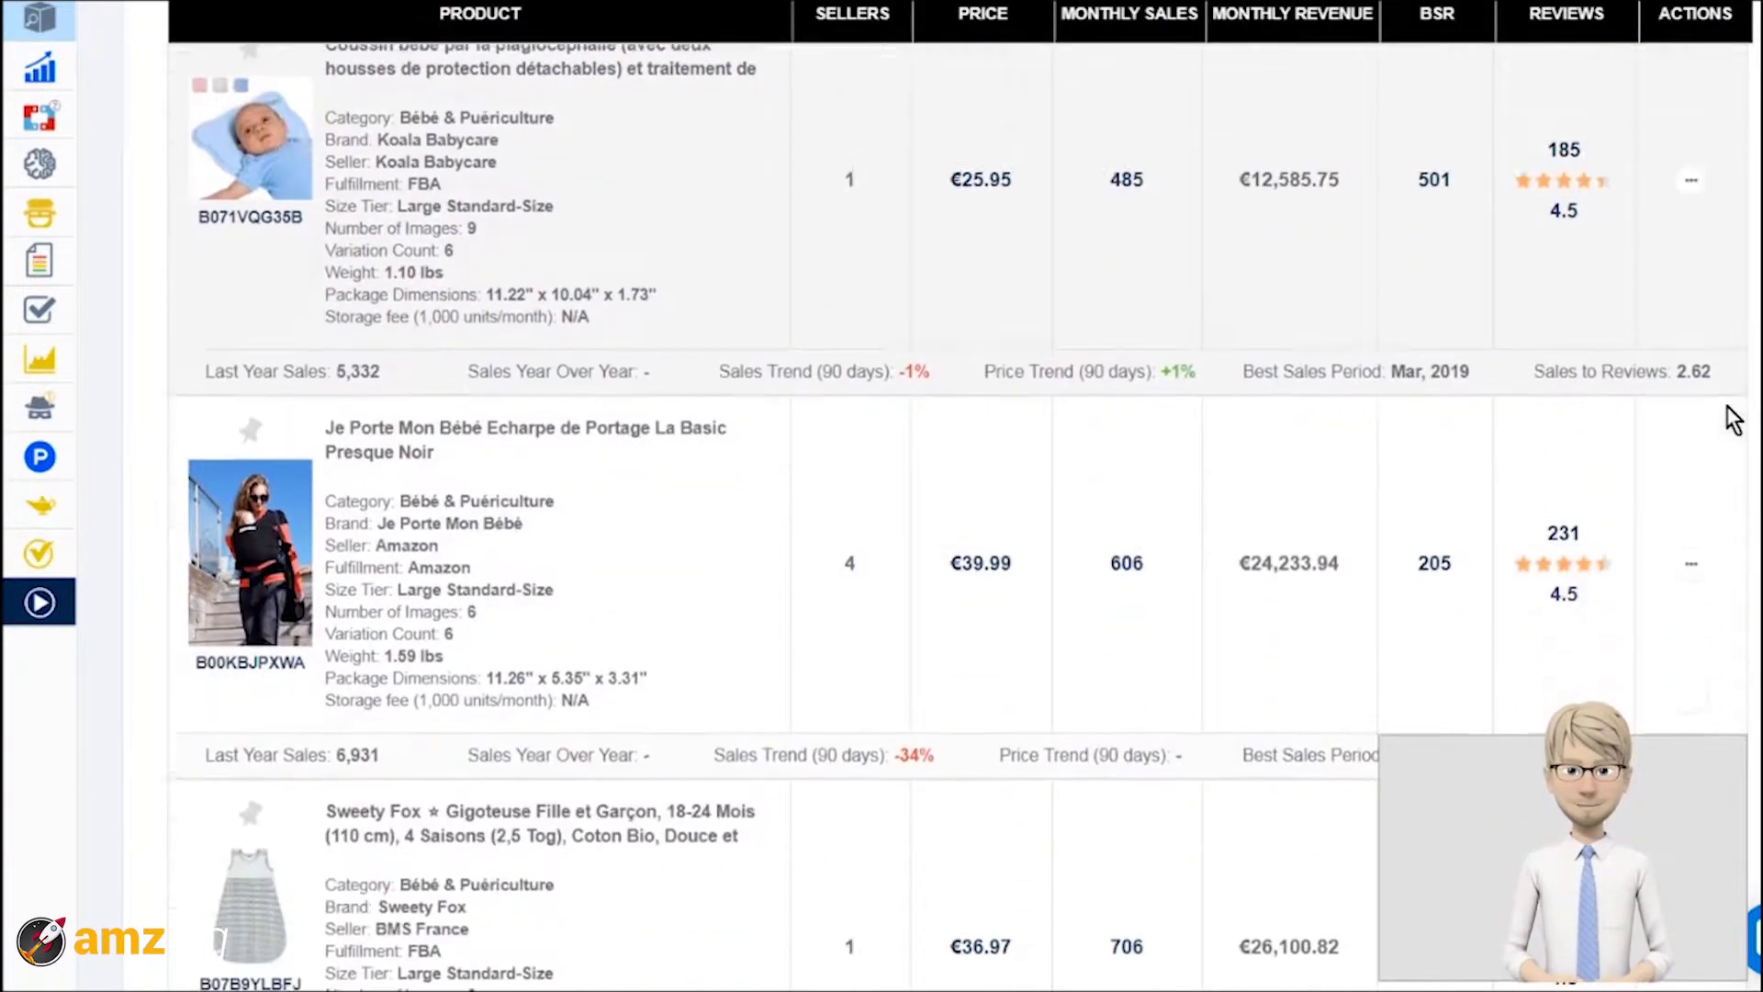
pyautogui.scroll(-4, 1733, 420)
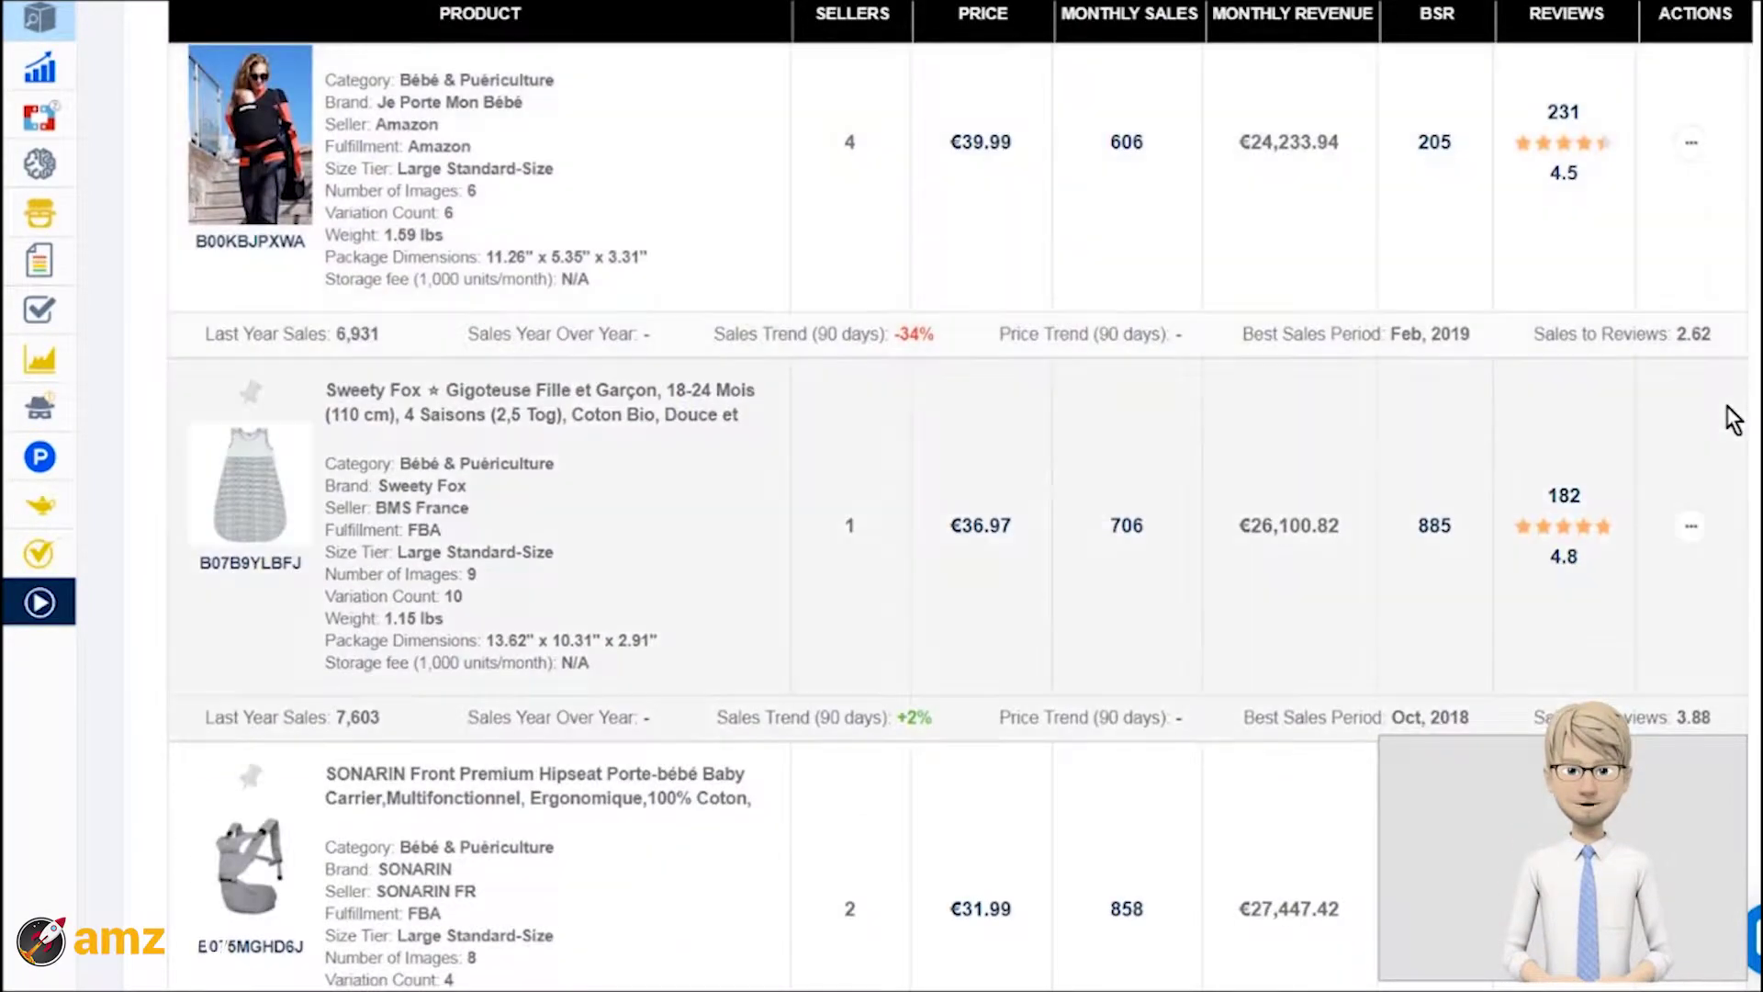
pyautogui.scroll(-4, 1732, 419)
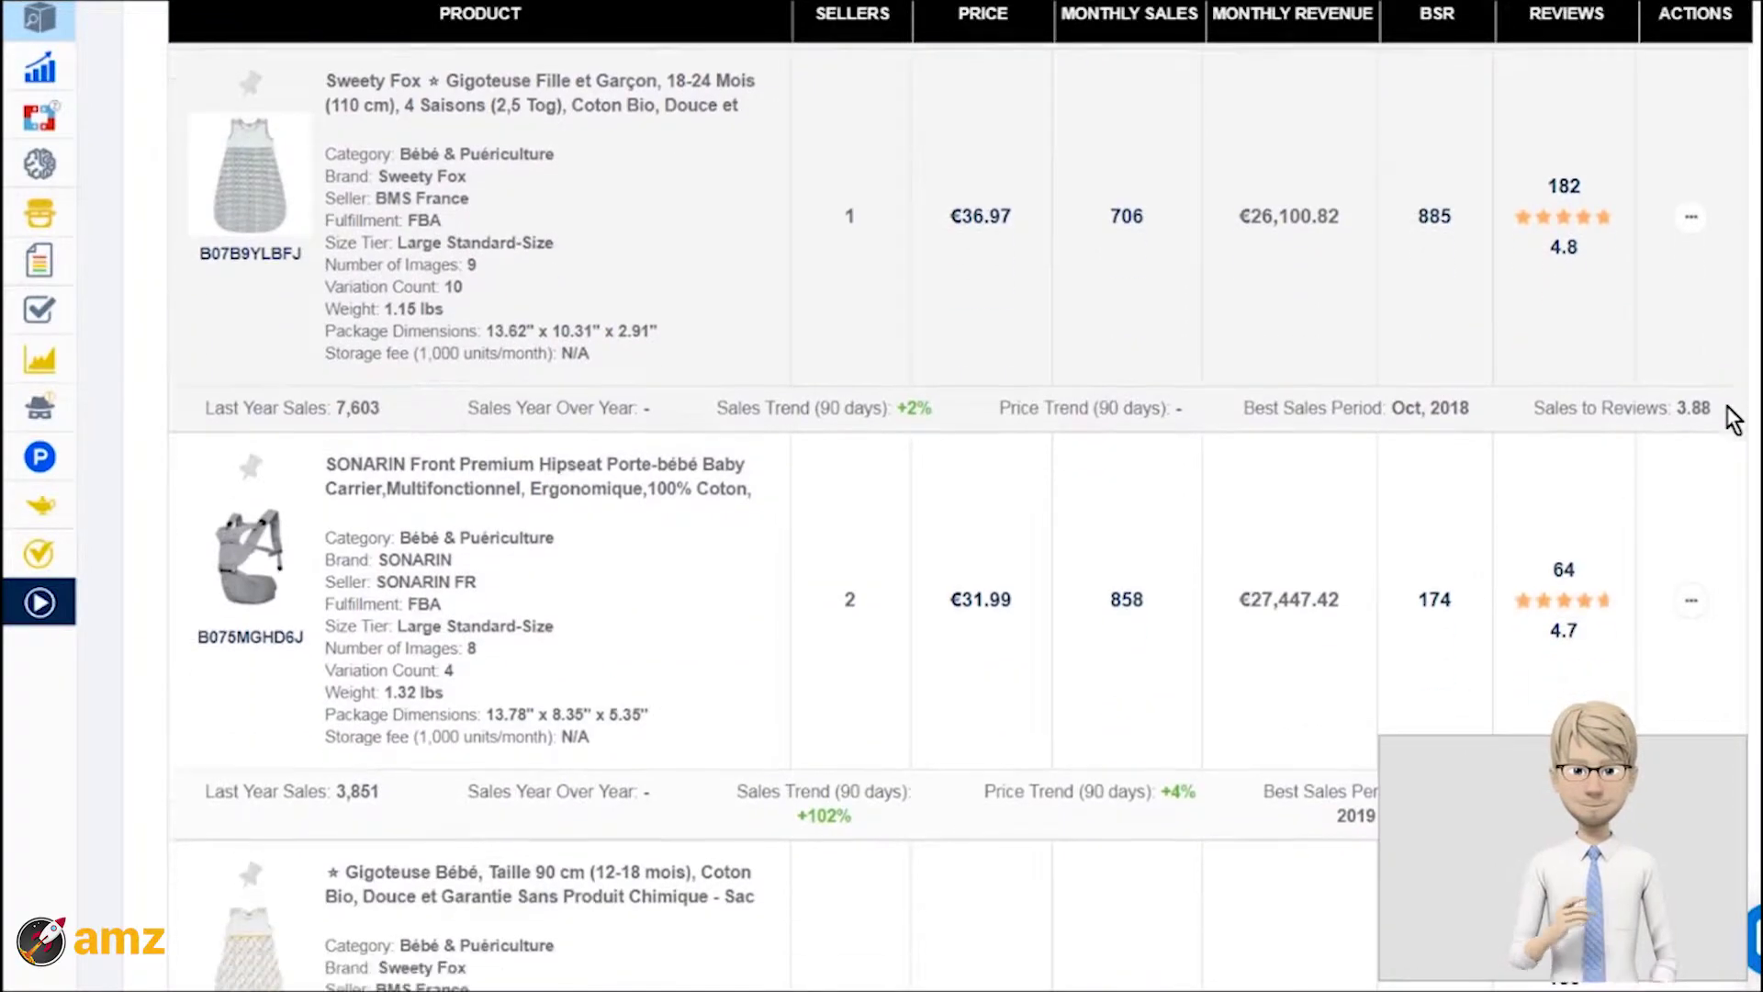
pyautogui.scroll(-3, 1732, 420)
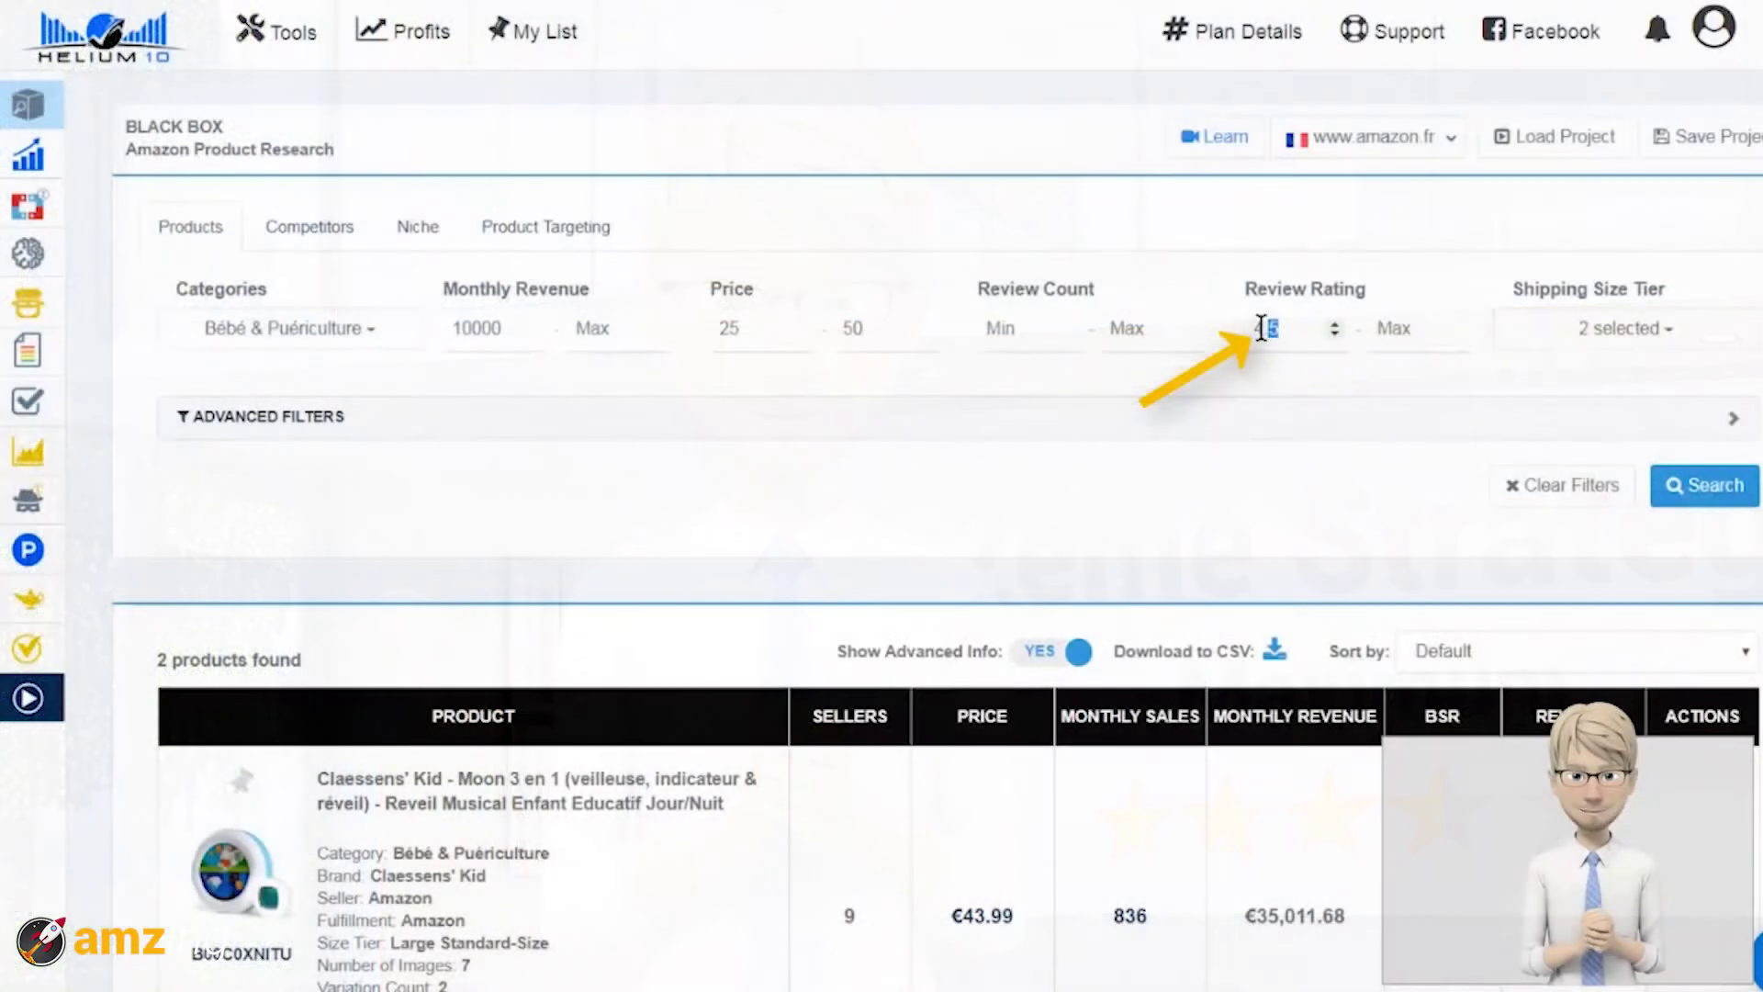
# Step: Clear the minimum review rating and set the maximum review rating to 3.5
pyautogui.press('BackSpace')
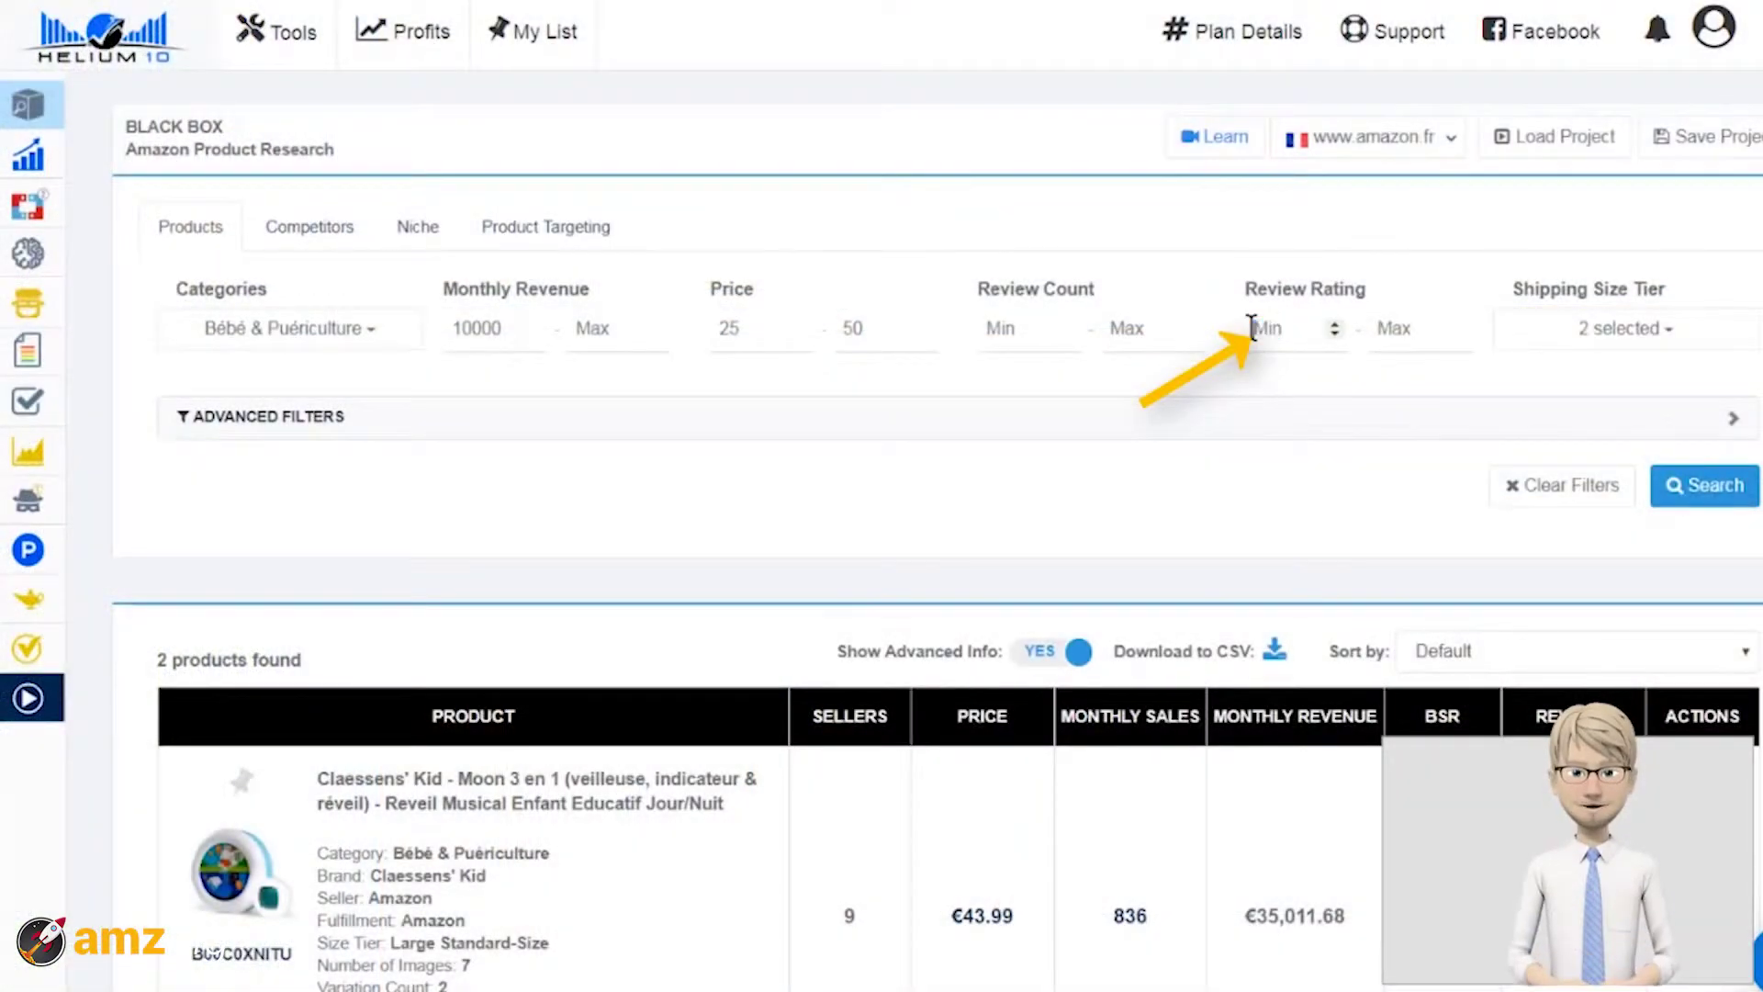
pyautogui.click(1375, 328)
pyautogui.write('3.5')
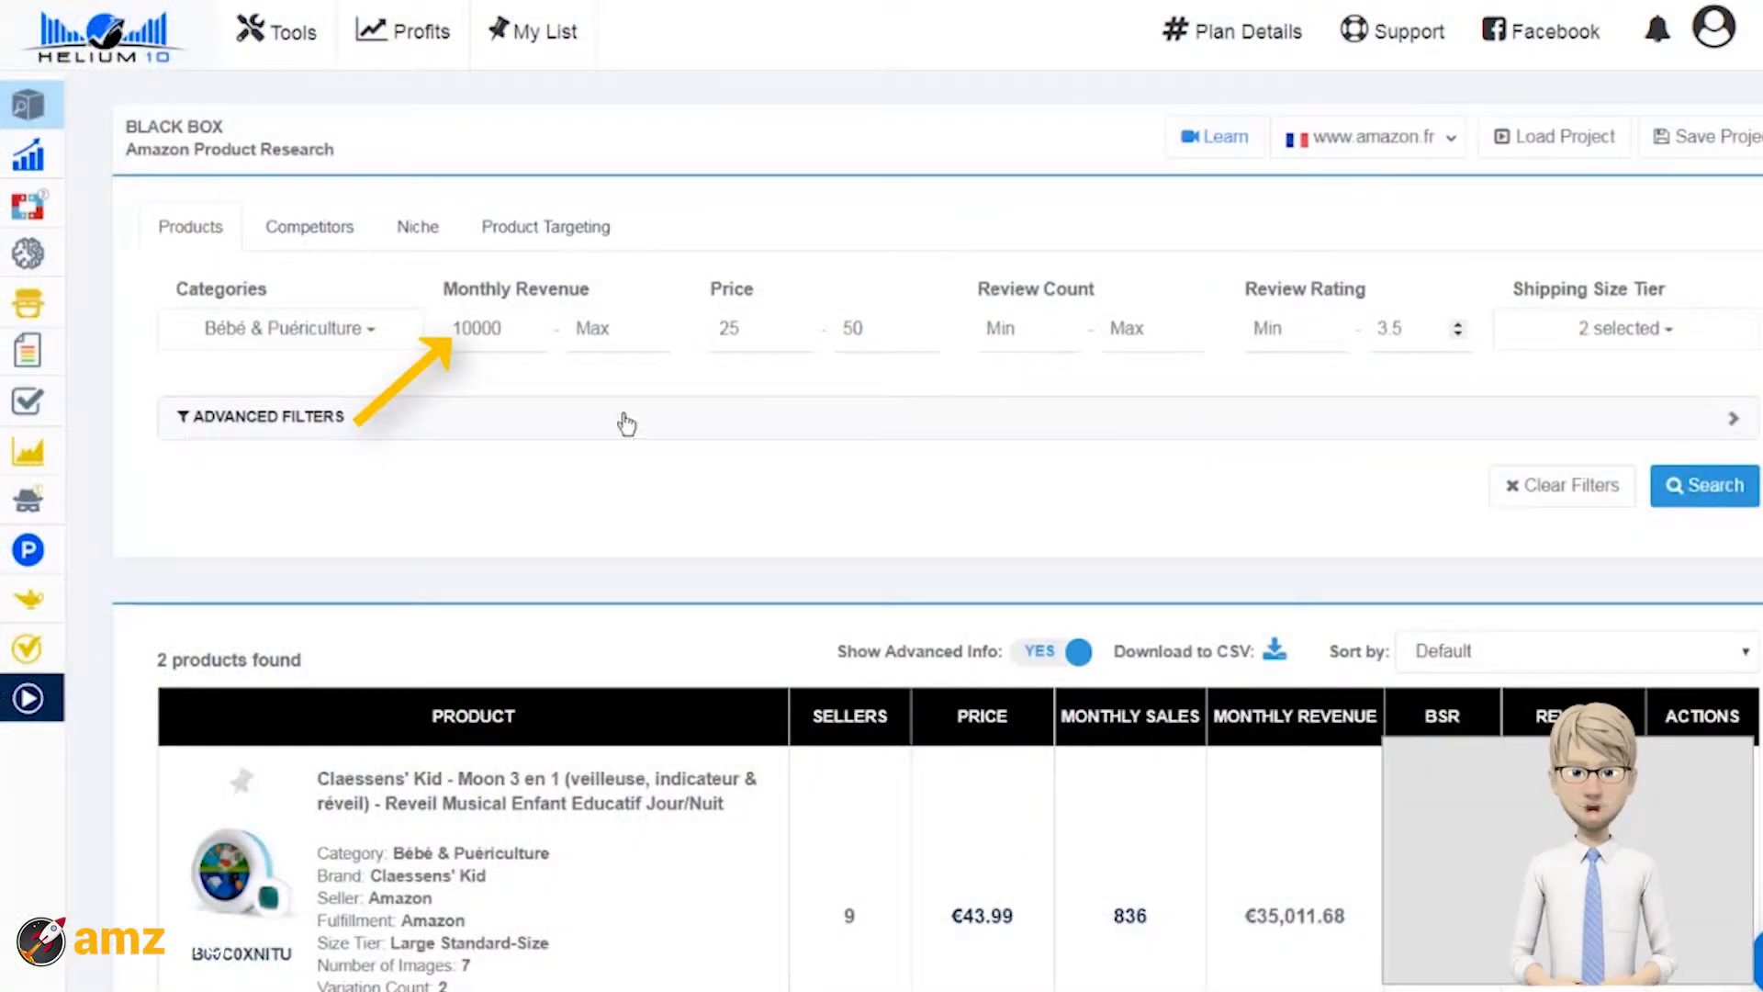
# Step: Set the minimum monthly revenue to 3000 and run the product search again
pyautogui.click(505, 334)
pyautogui.press('BackSpace')
pyautogui.press('BackSpace')
pyautogui.press('BackSpace')
pyautogui.press('BackSpace')
pyautogui.press('BackSpace')
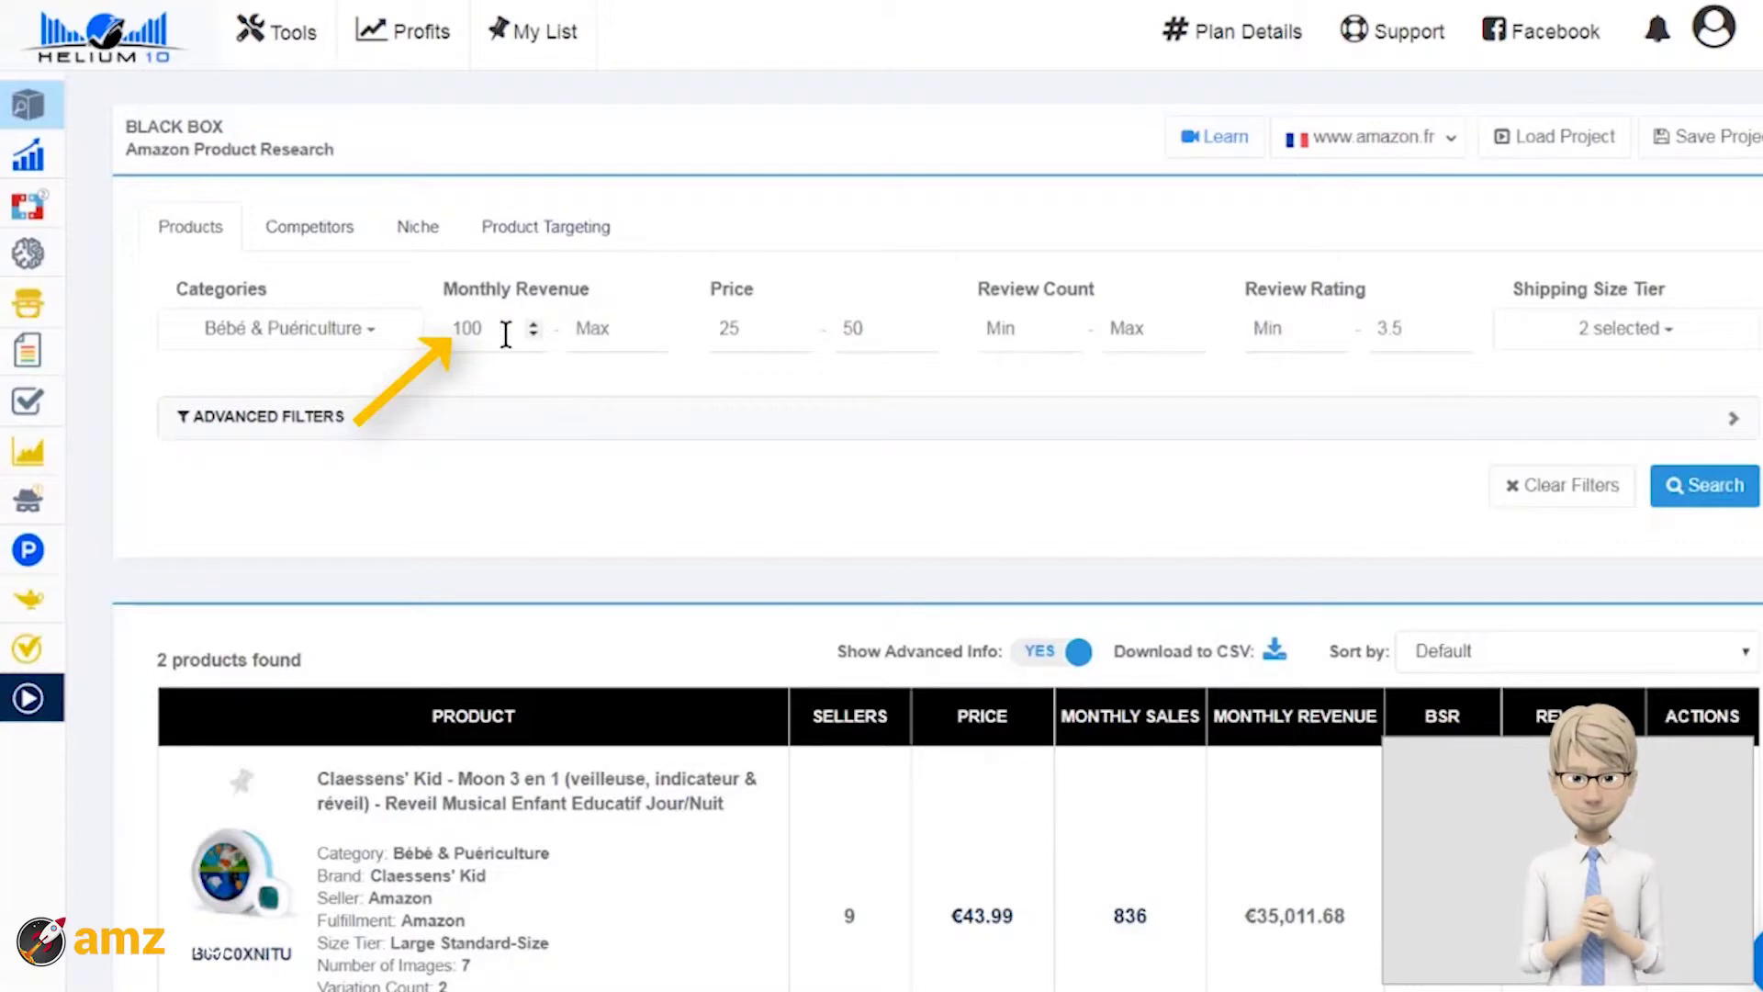
pyautogui.write('3000')
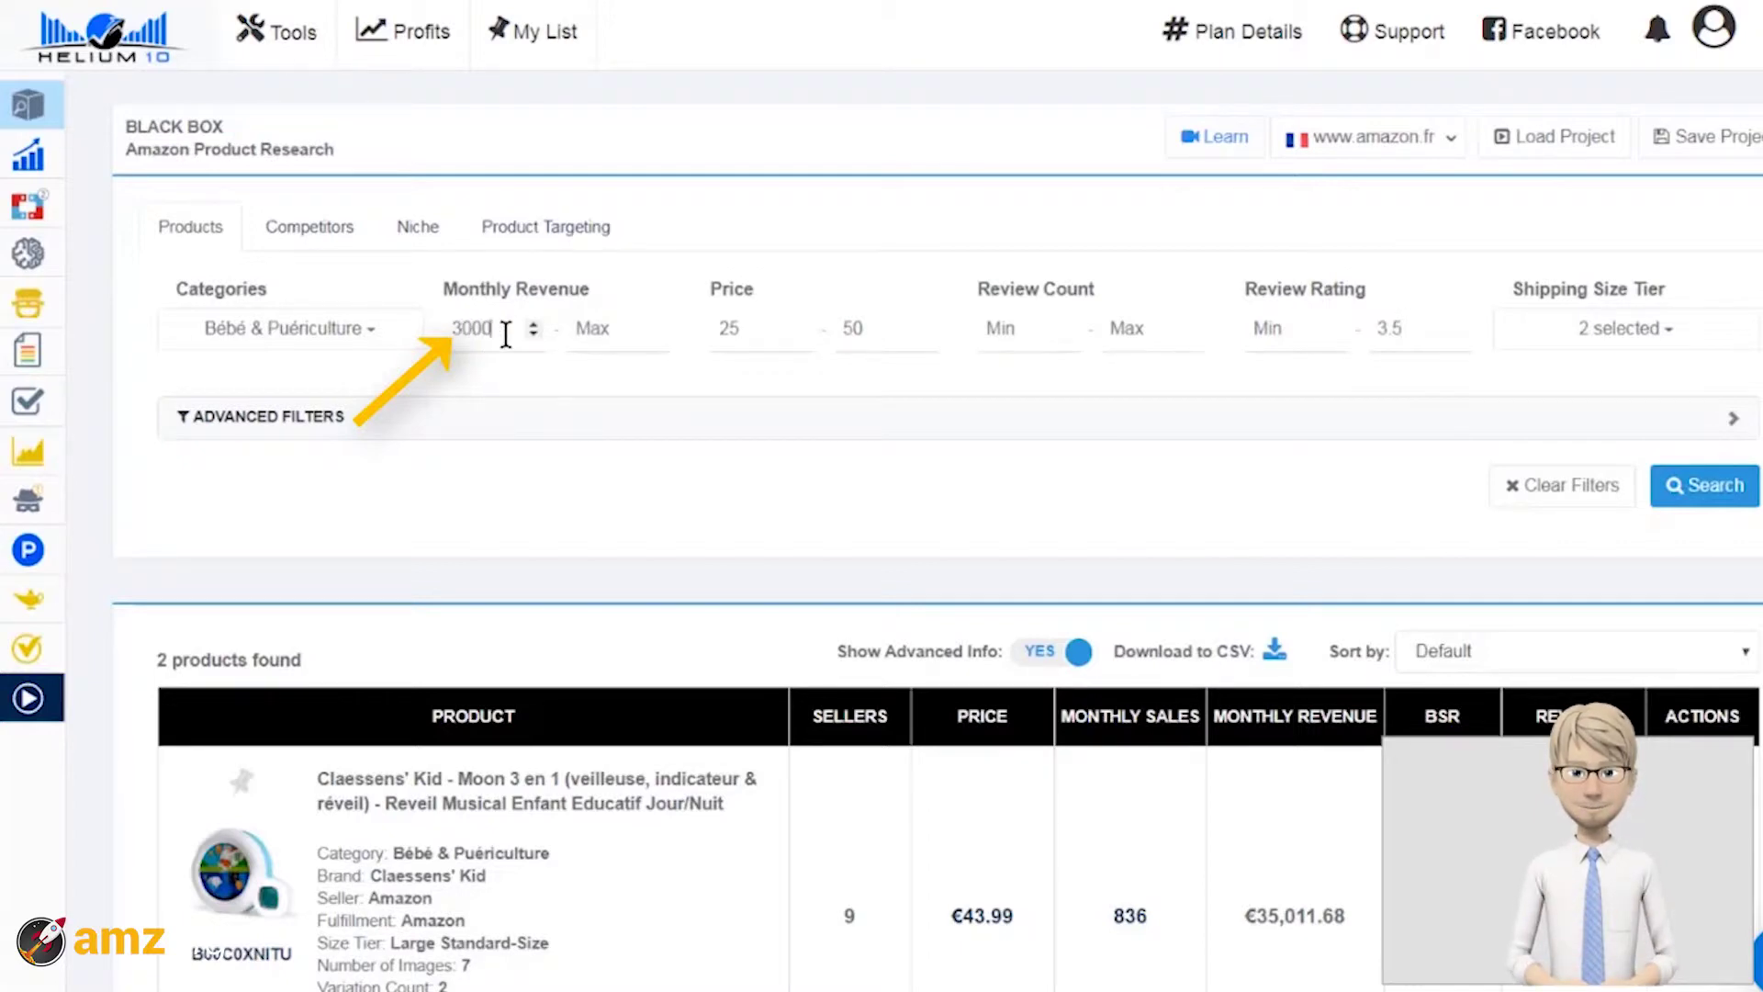
pyautogui.click(1683, 497)
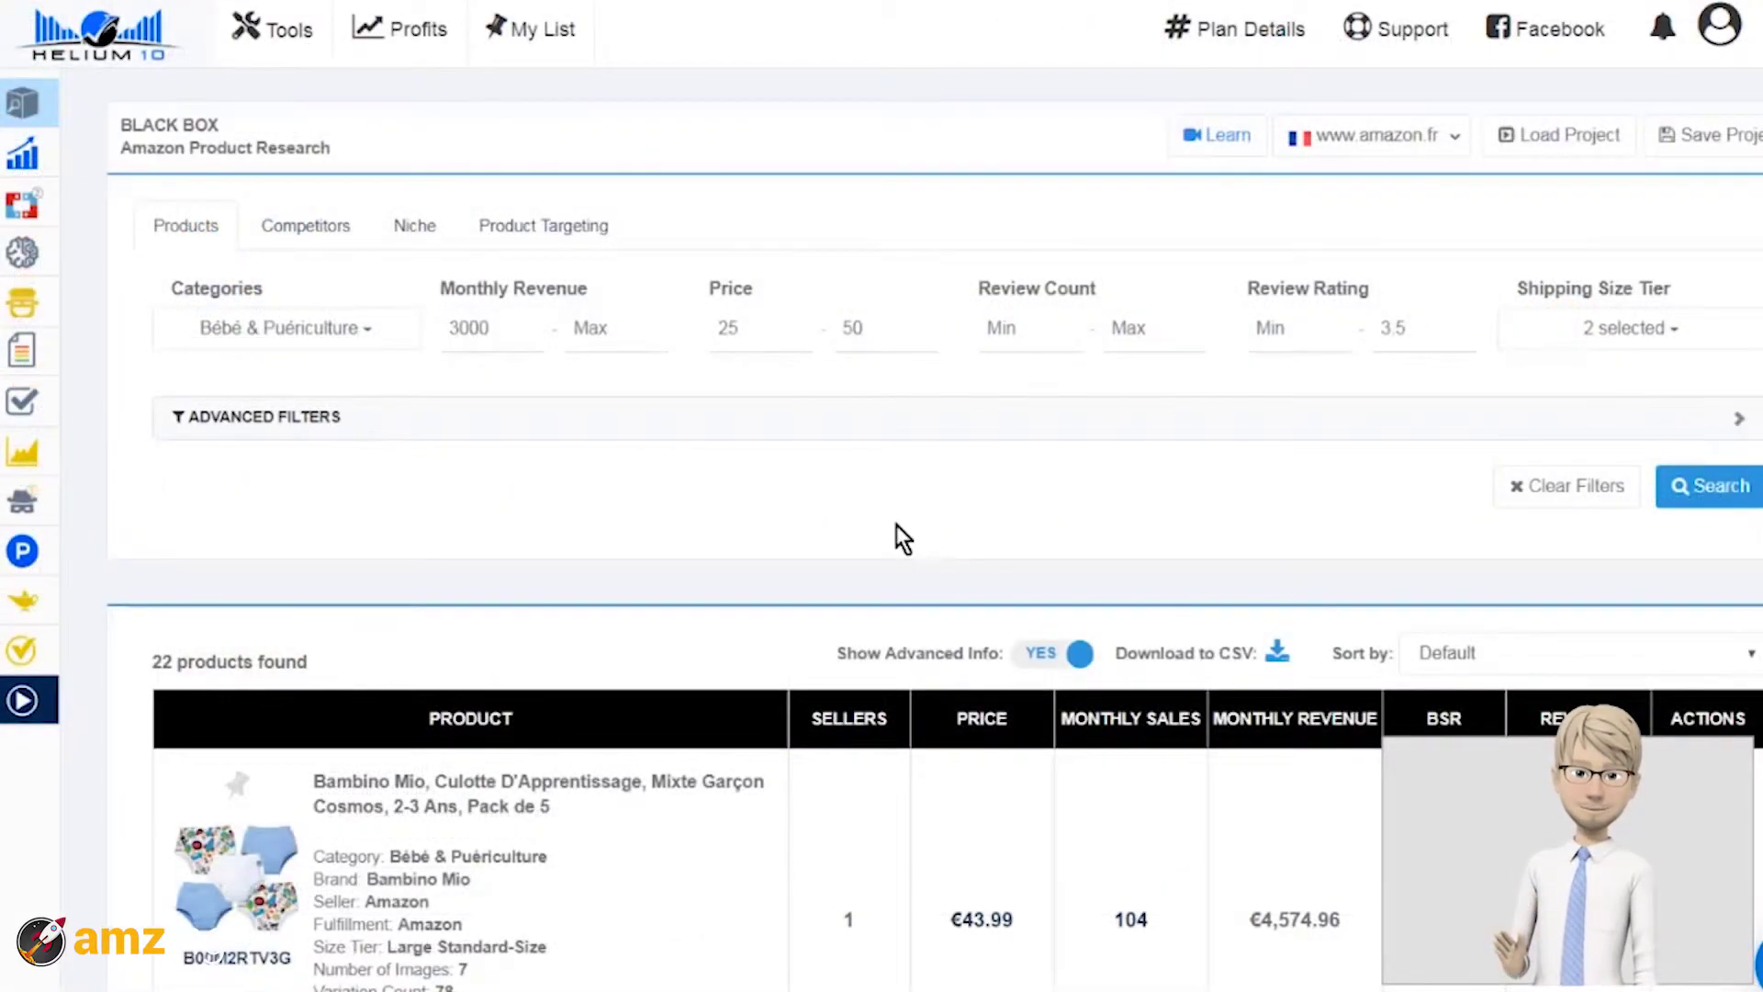
# Step: Find the Babymoov Chauffe-Biberons in the results and examine its all-time review count and rating history
pyautogui.scroll(-10, 896, 525)
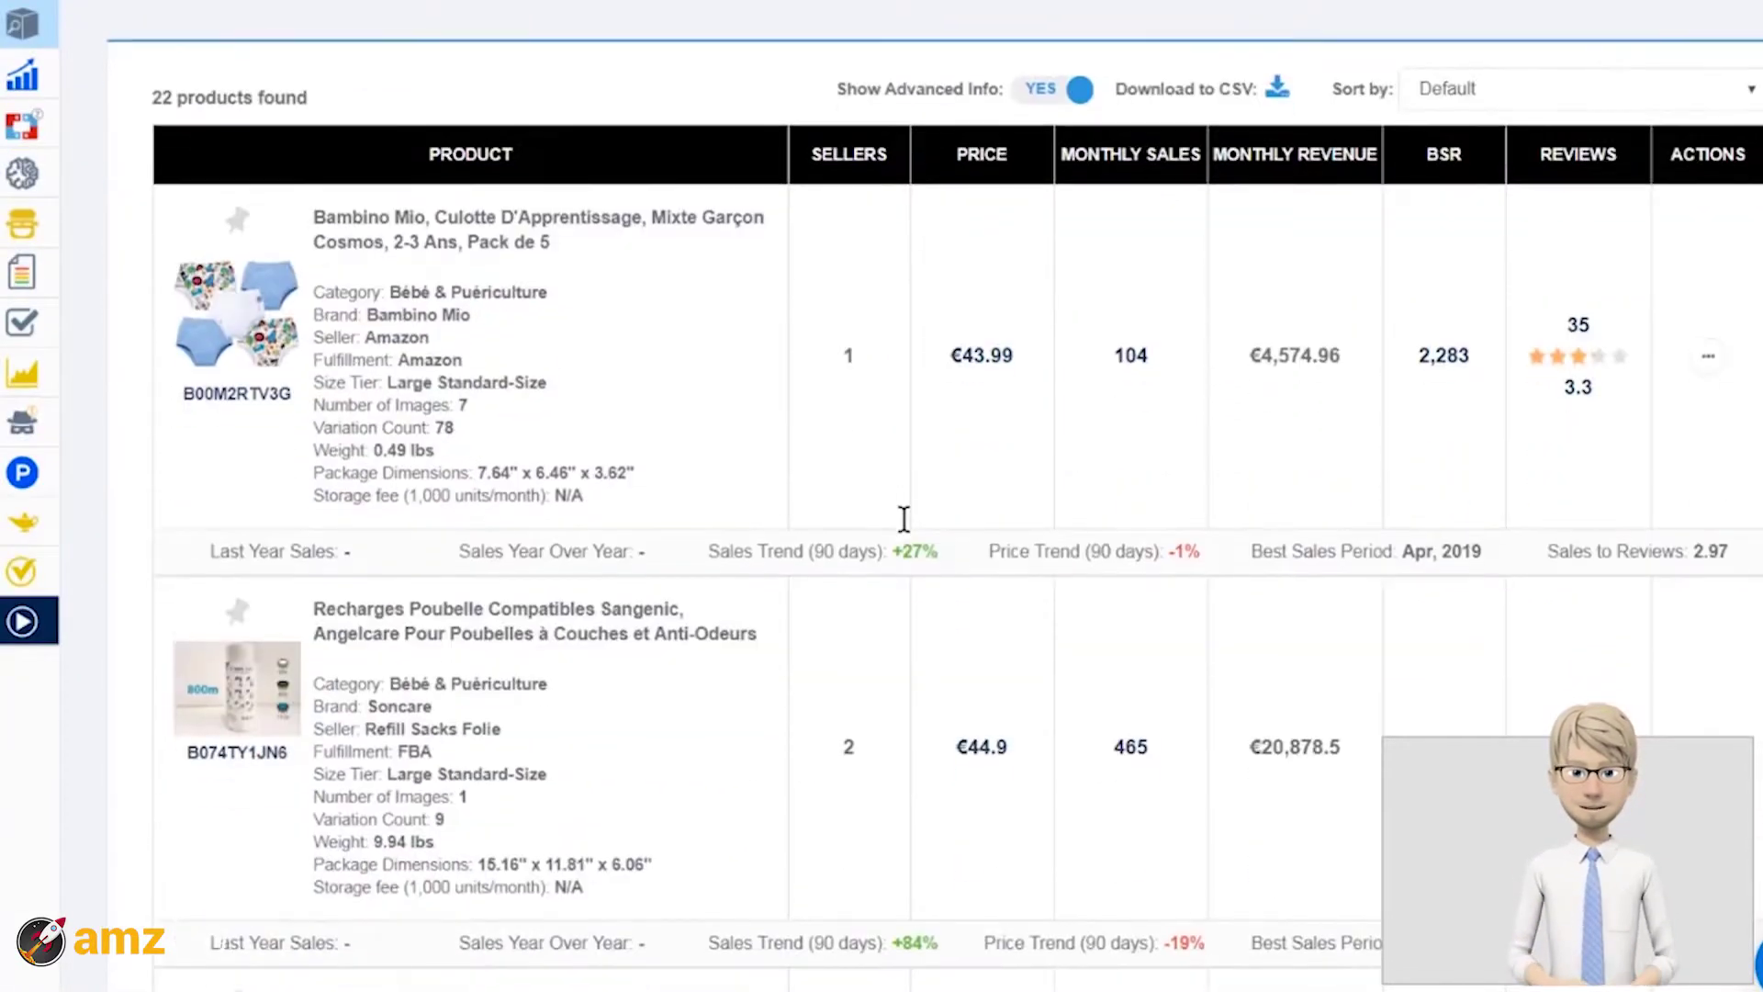
pyautogui.scroll(-6, 906, 521)
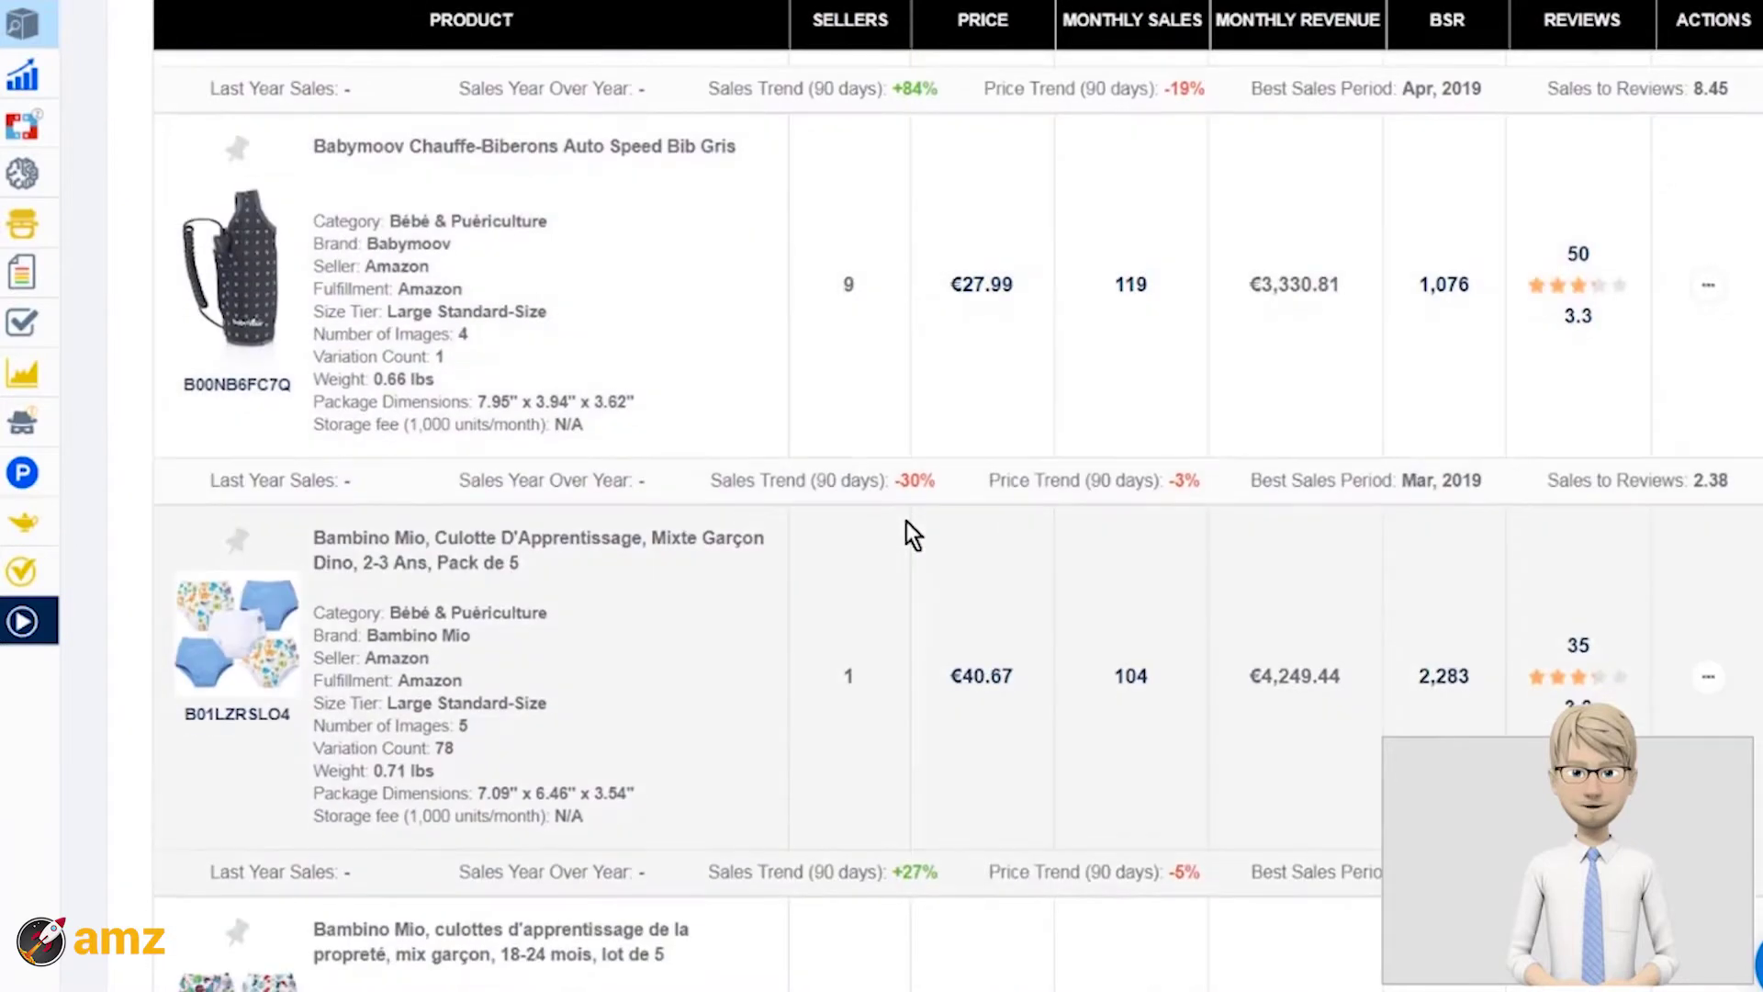
pyautogui.scroll(2, 896, 528)
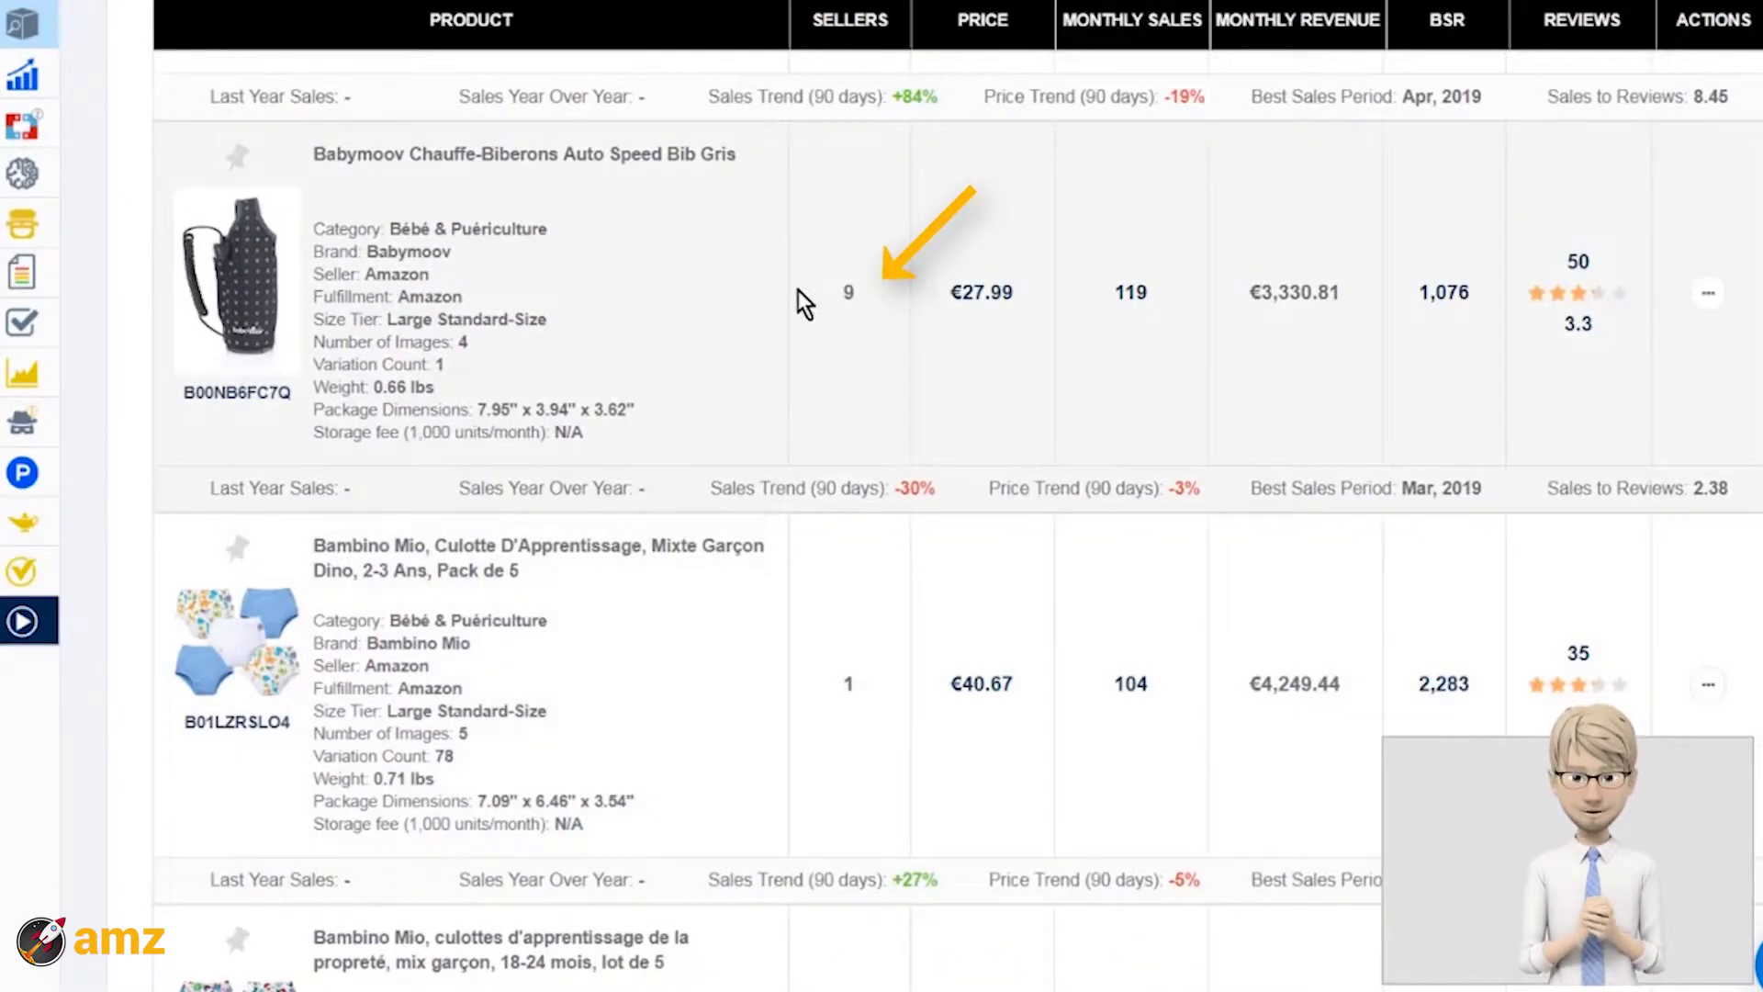
pyautogui.click(1577, 298)
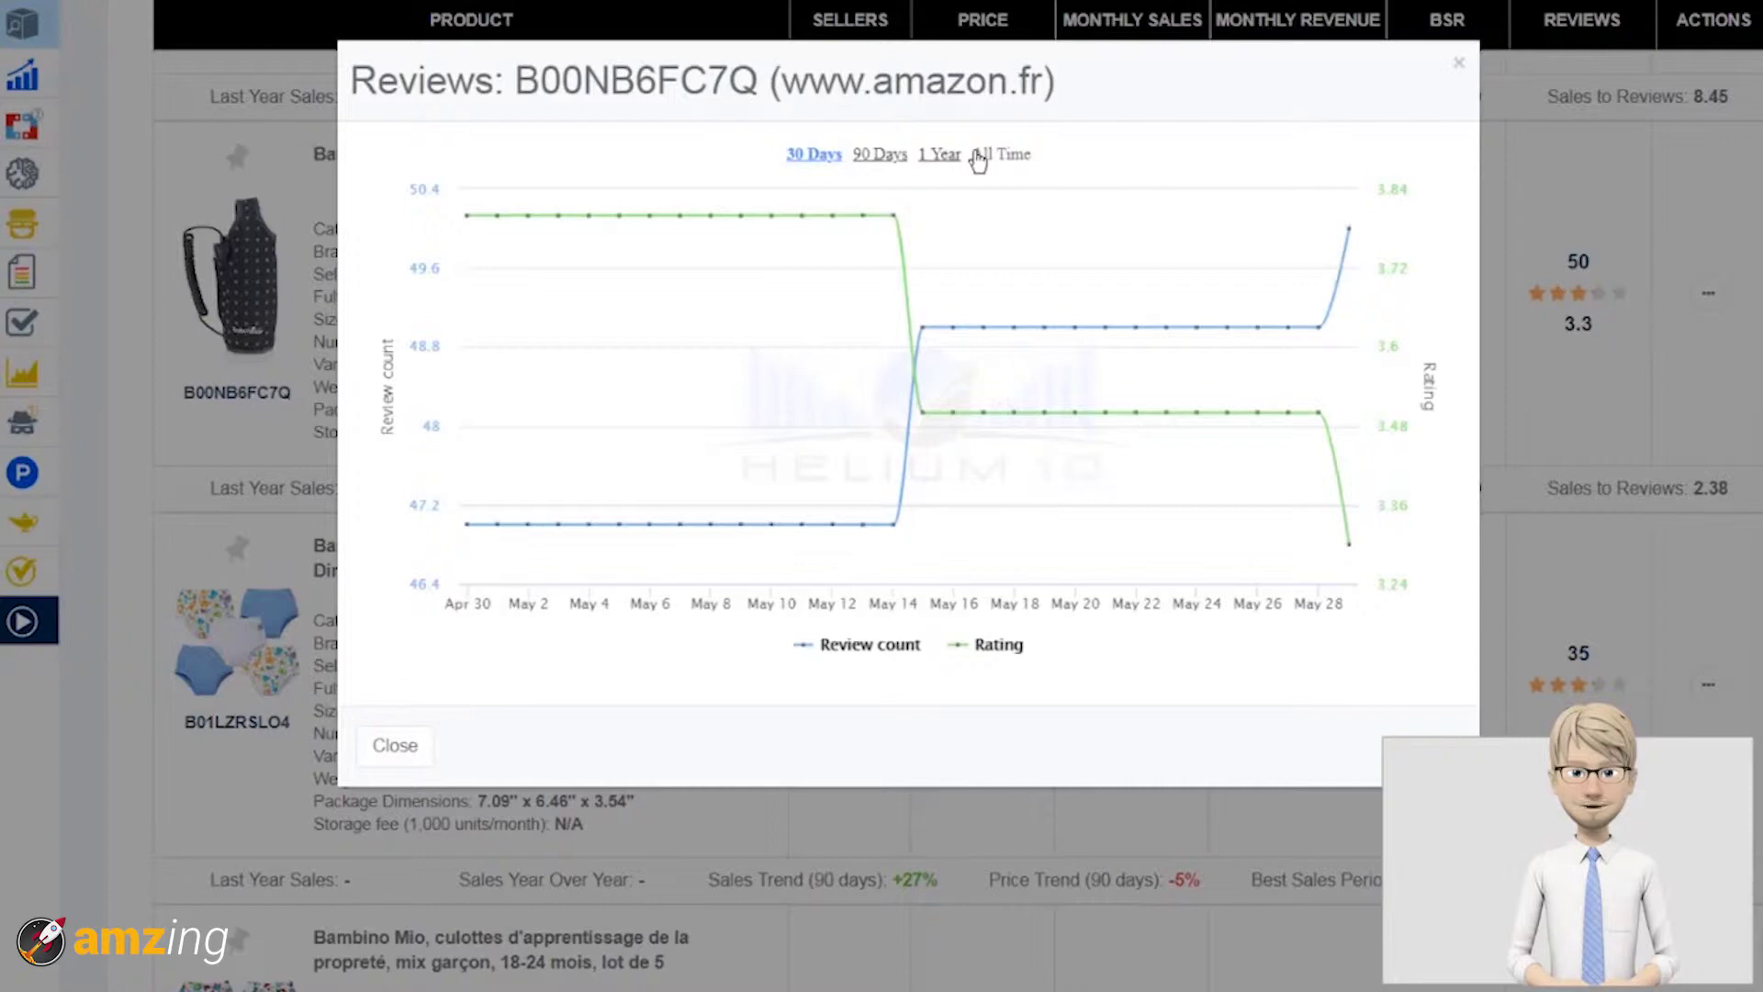
pyautogui.click(1008, 156)
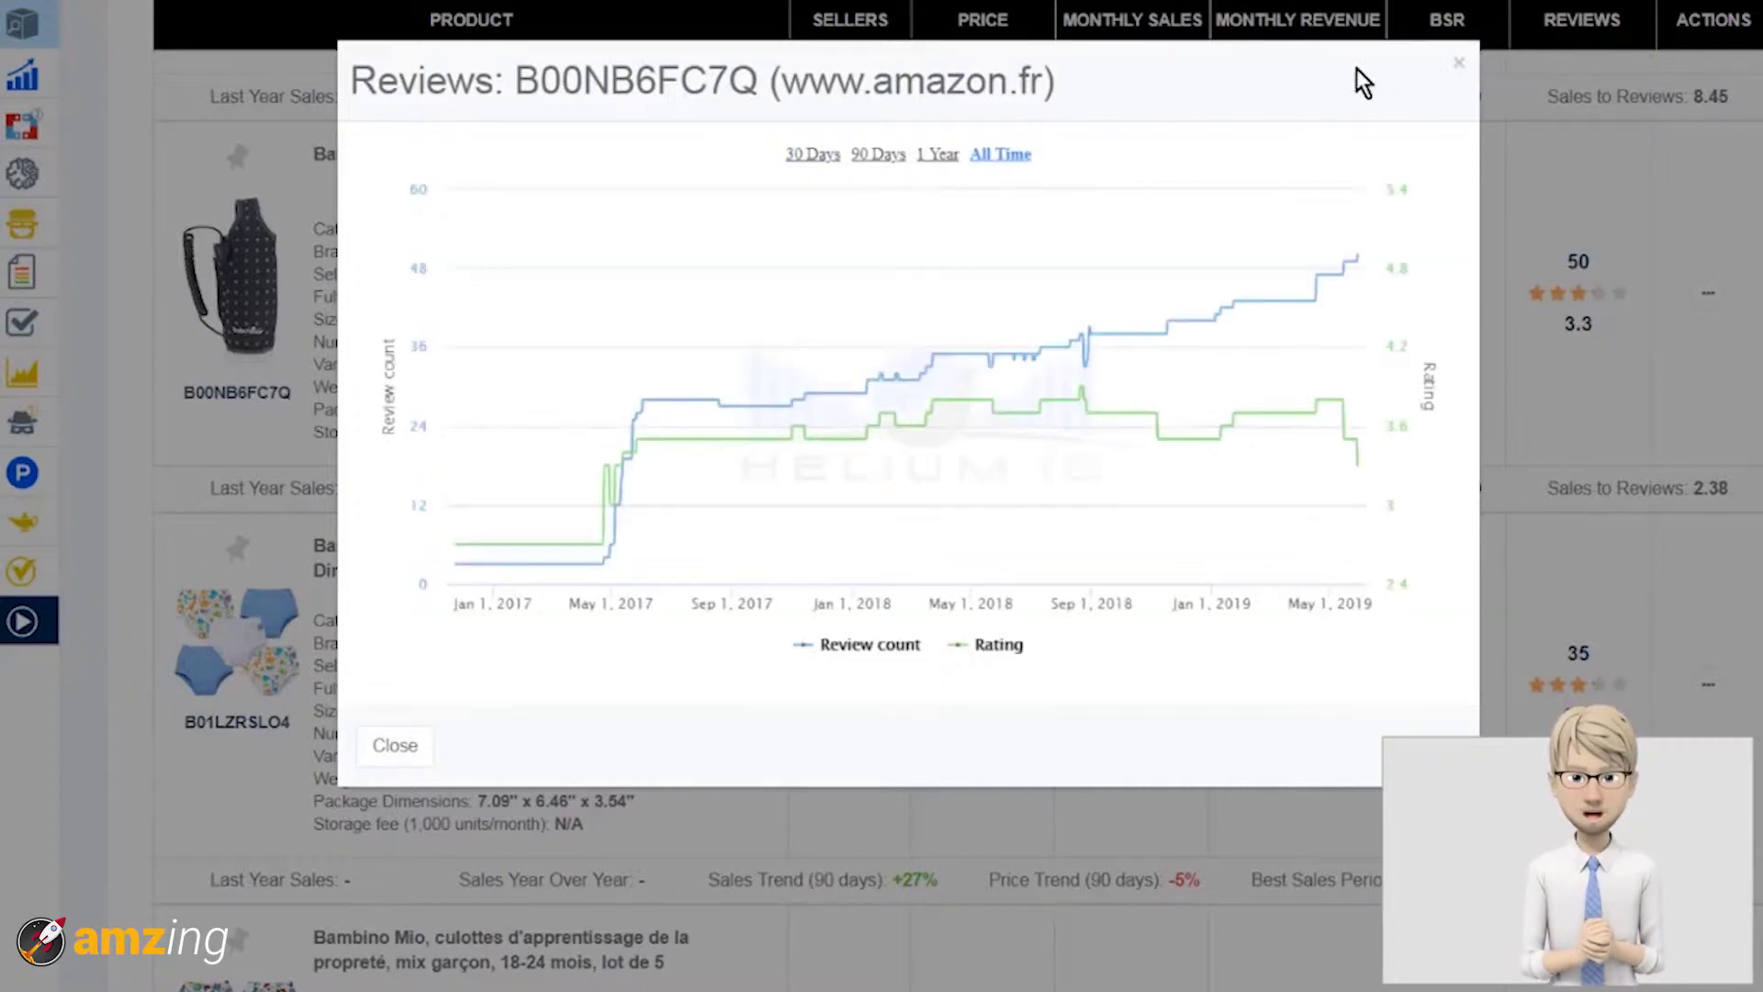
pyautogui.click(1458, 64)
# Step: Expand the advanced filters of the product search
pyautogui.scroll(-10, 631, 347)
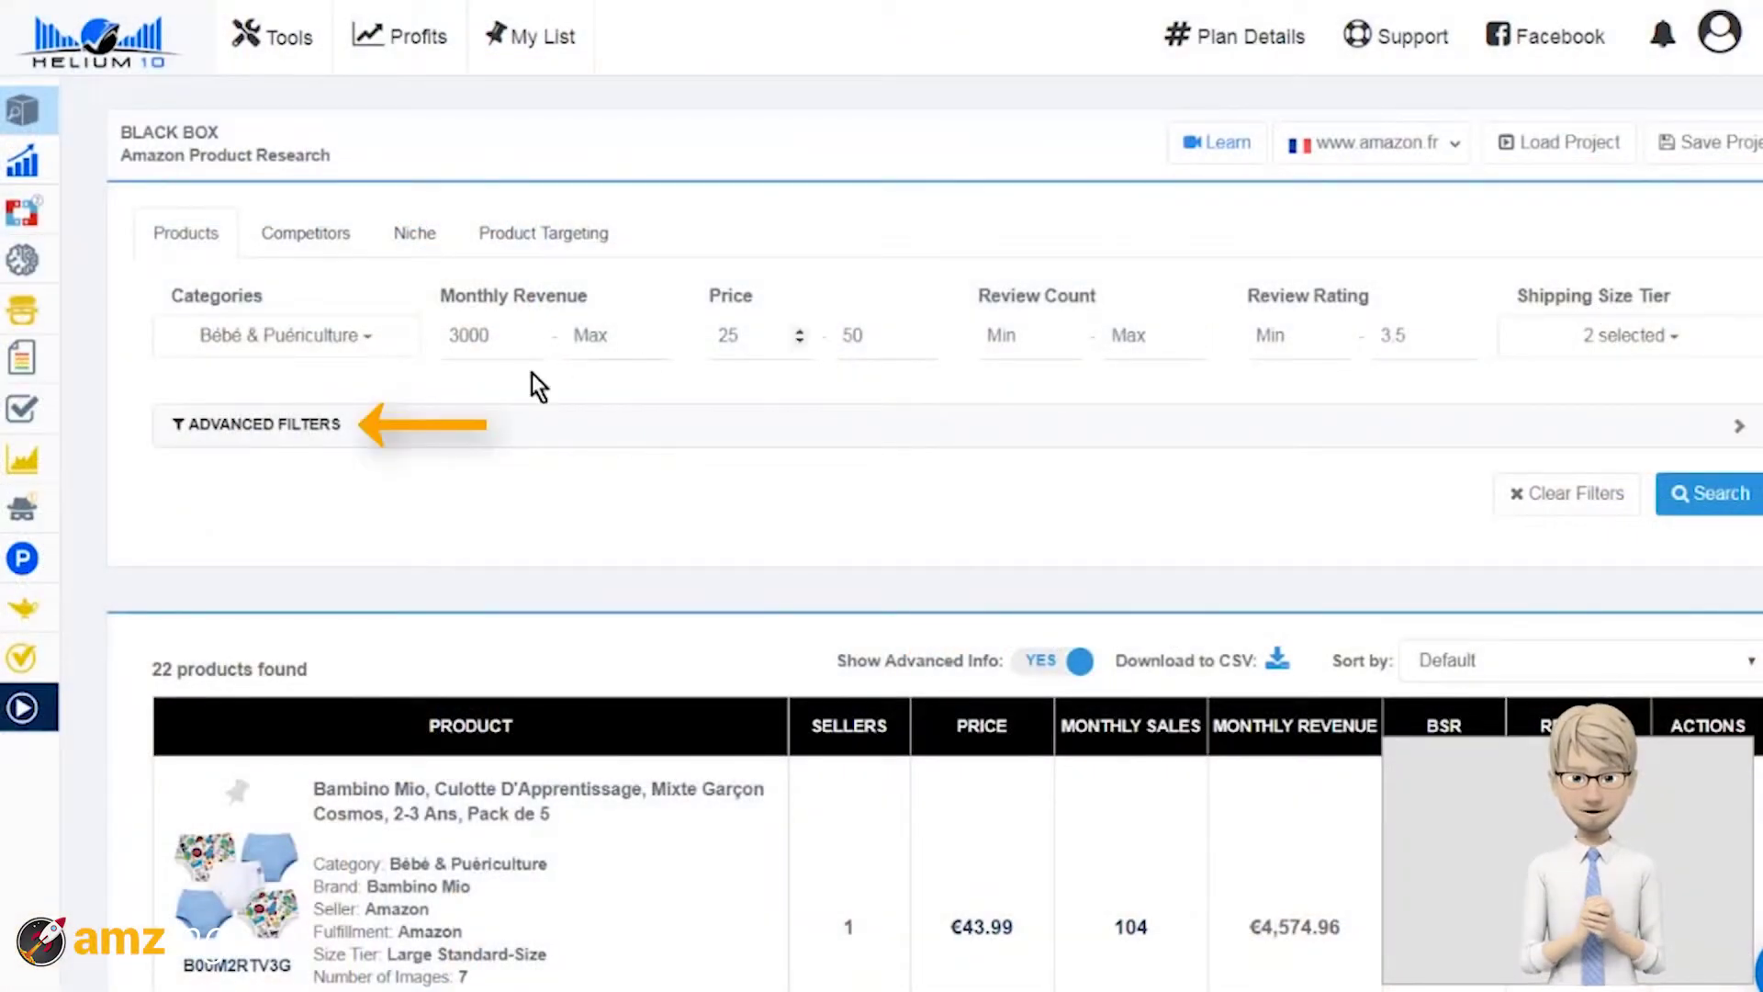
pyautogui.click(190, 425)
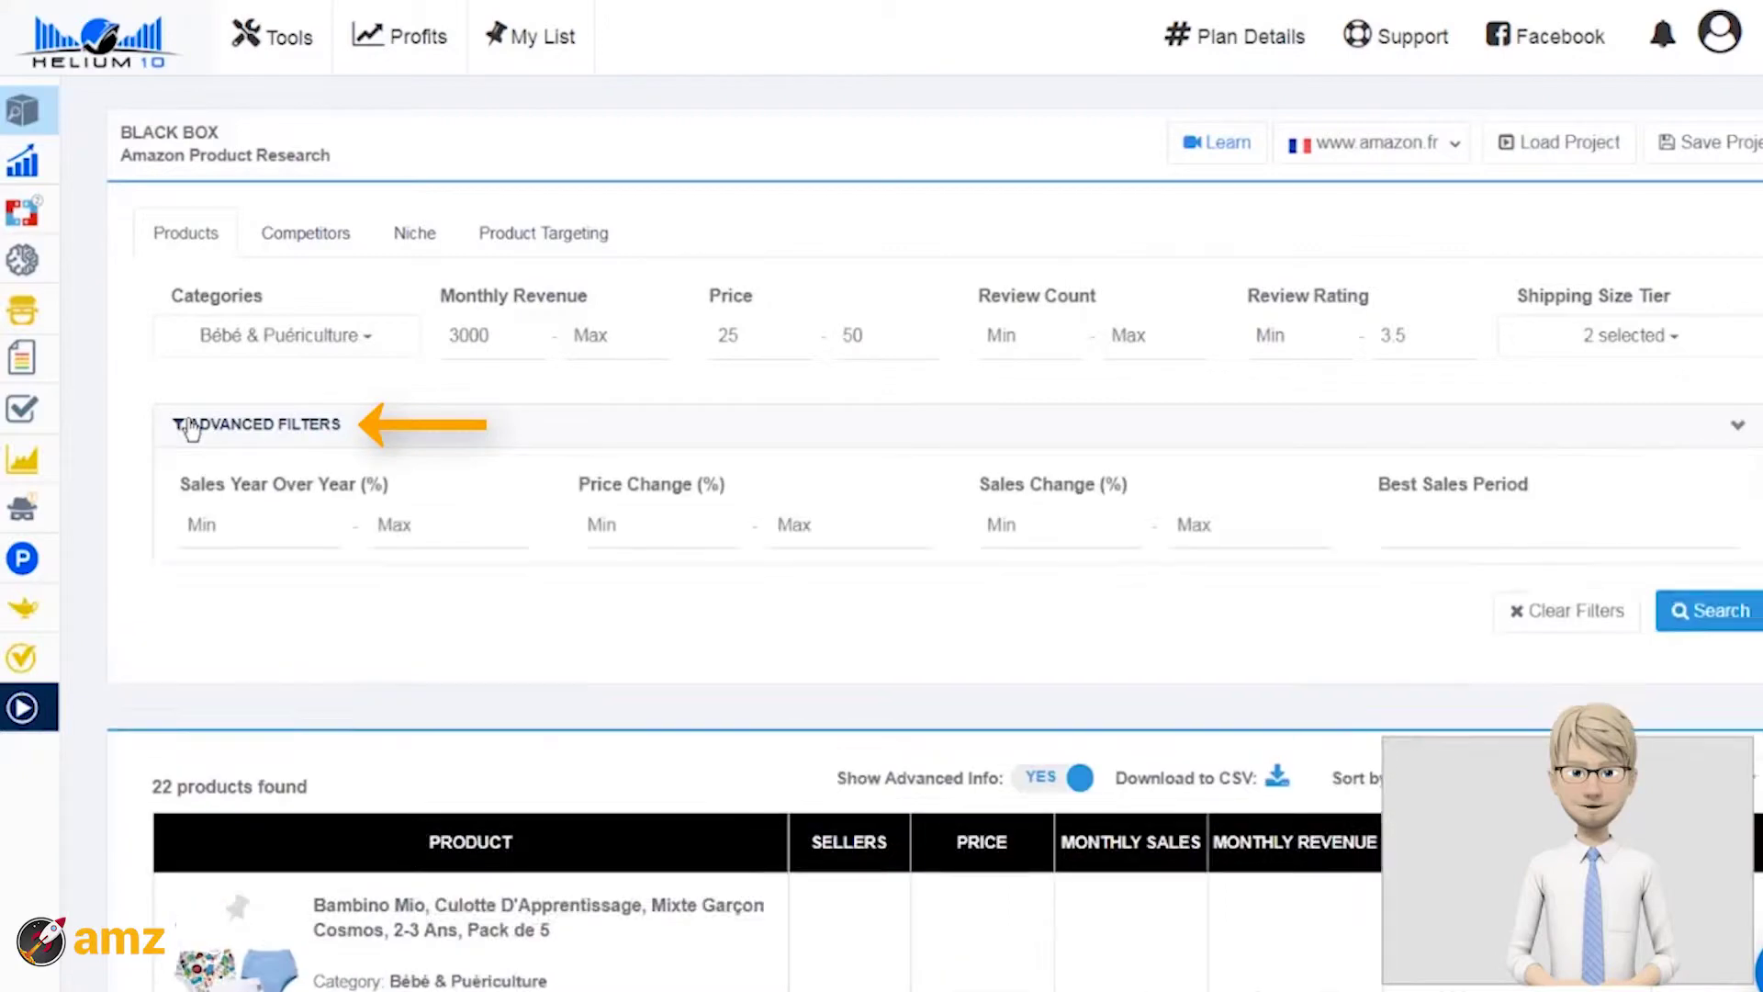